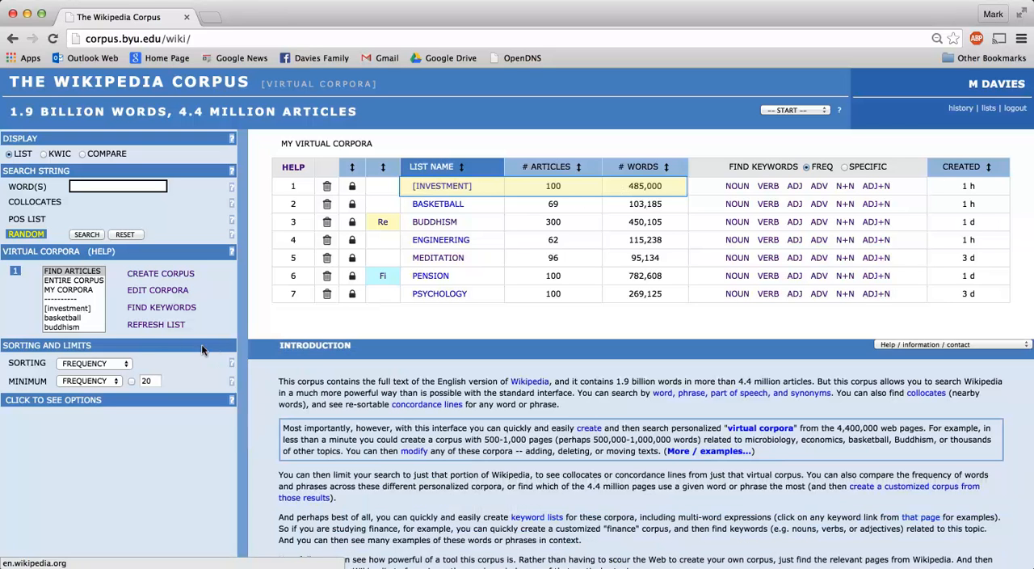
Step: Search the [investment] virtual corpus for words matching financ*
click(71, 308)
click(108, 183)
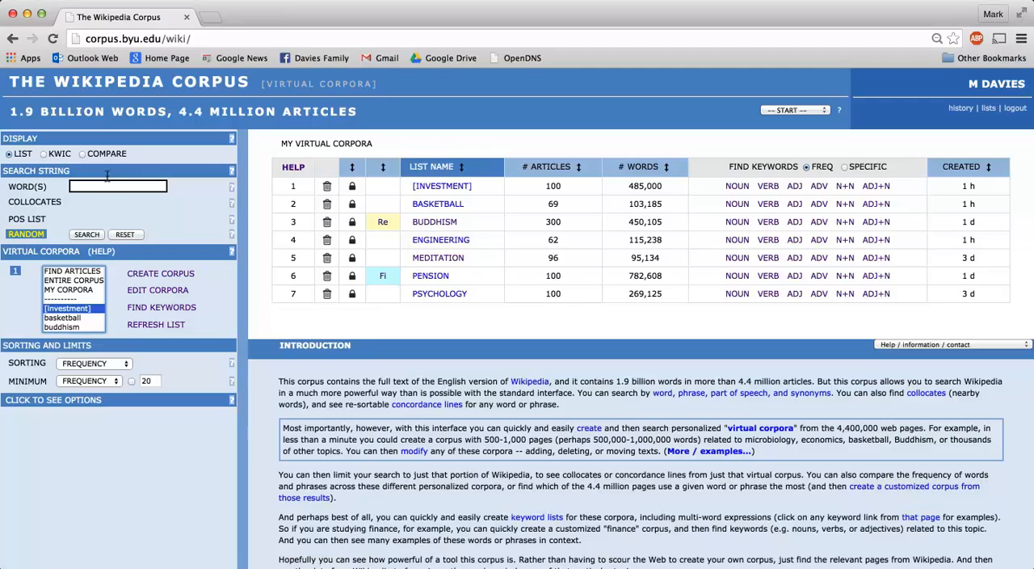
text(fia)
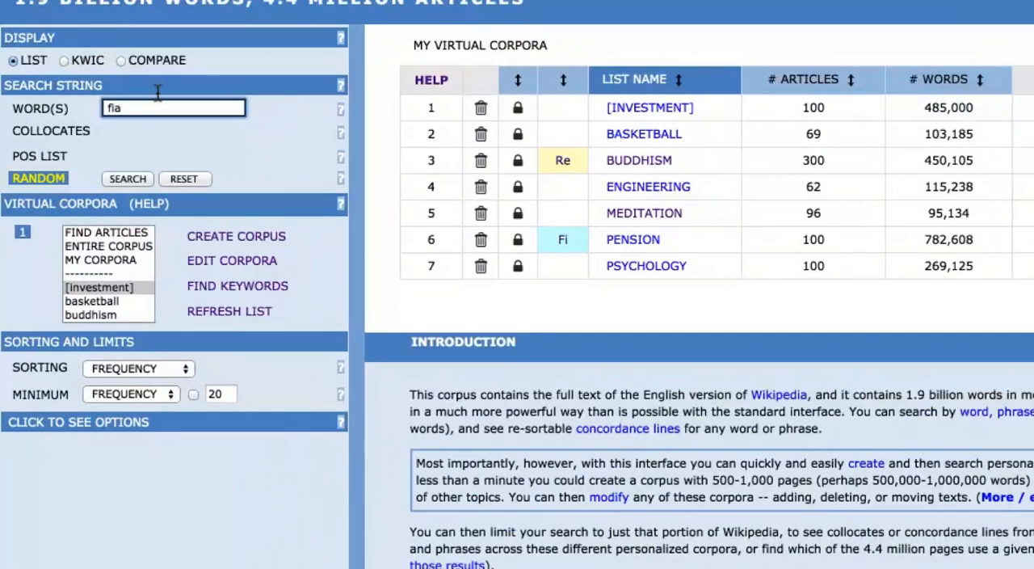
text(nanc)
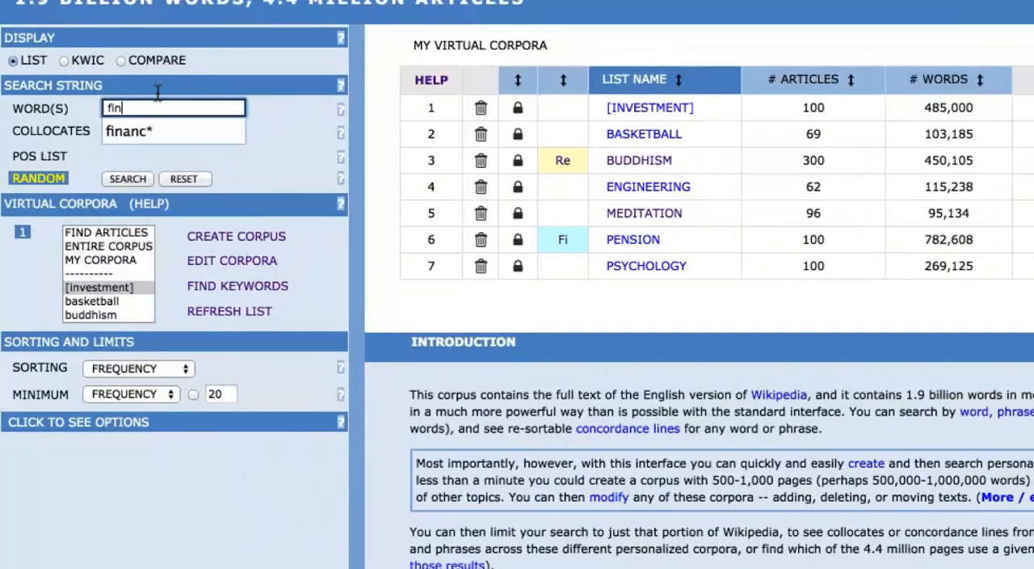
text(*)
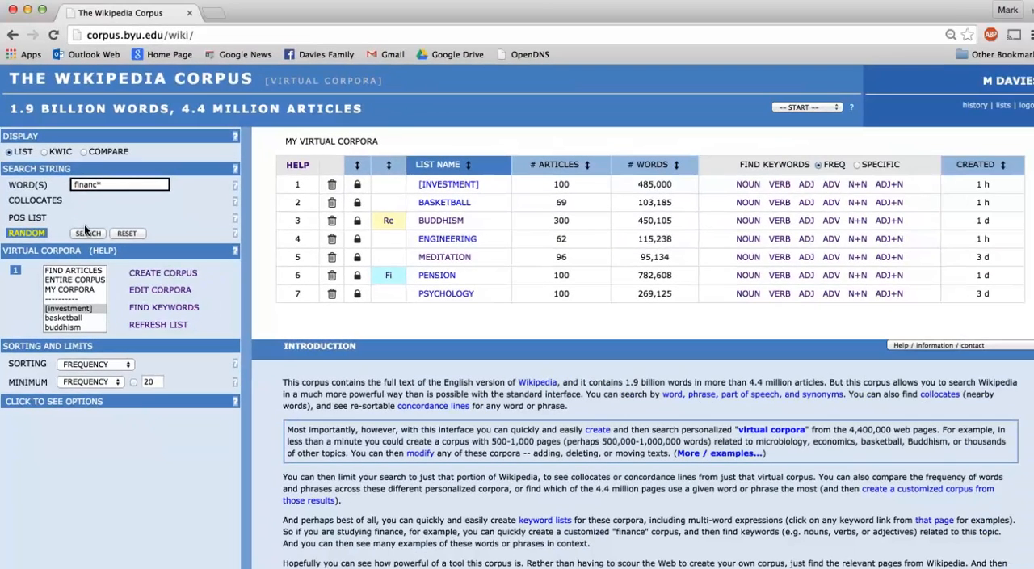
click(87, 232)
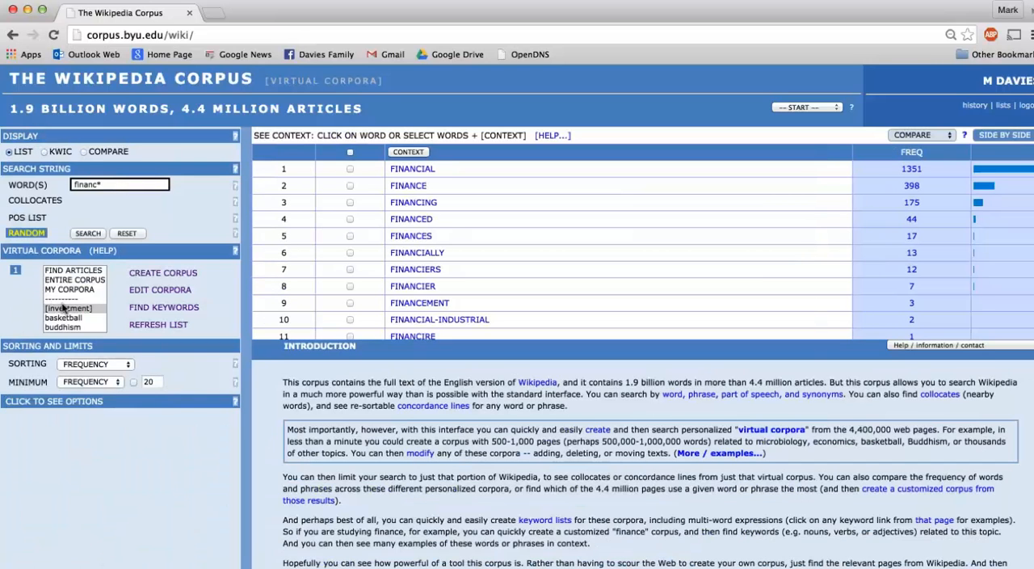
click(63, 307)
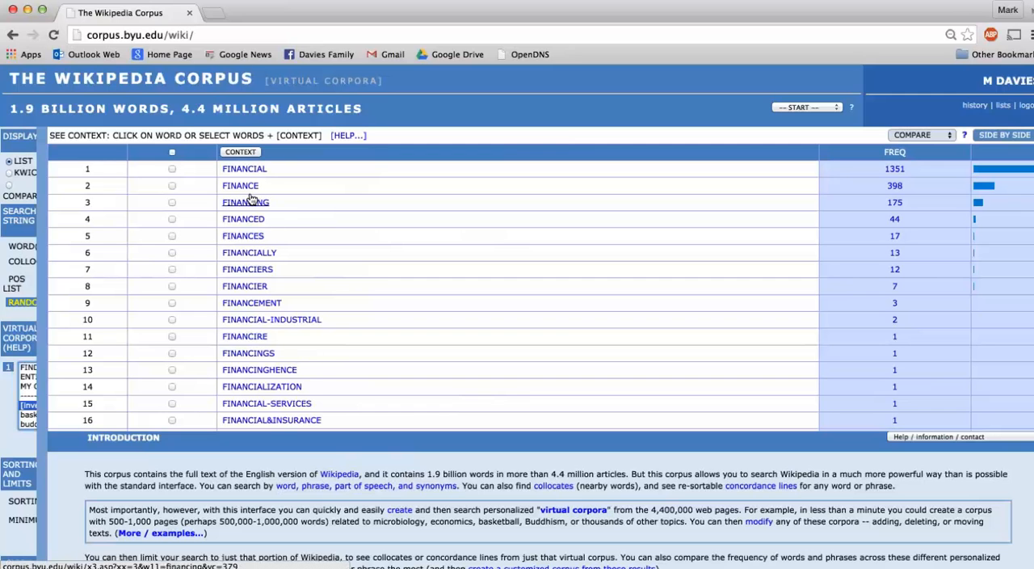
Step: Open the keyword-in-context lines for FINANCING and look through them
click(251, 200)
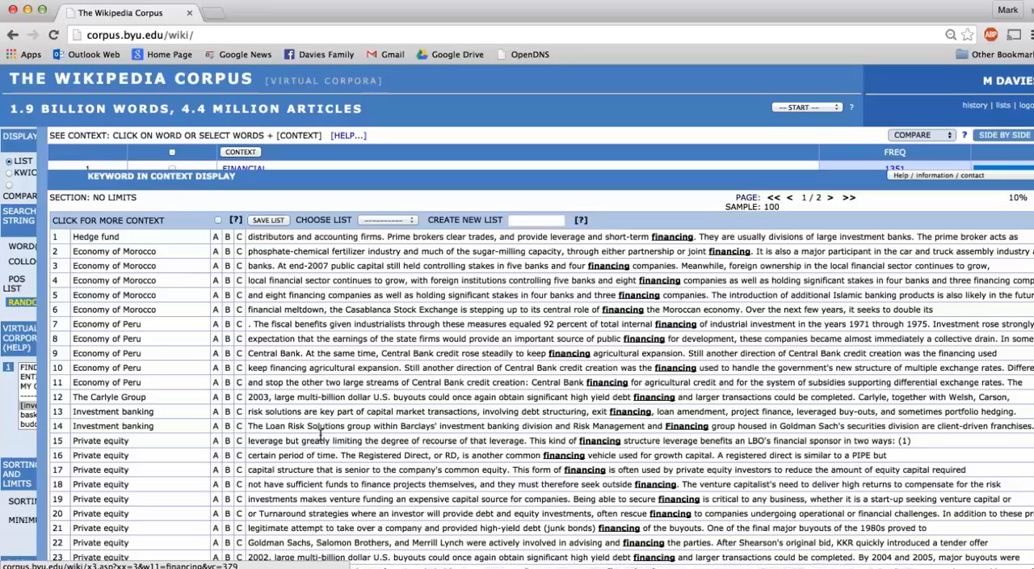
scroll(320, 433, down, 5)
scroll(321, 439, up, 5)
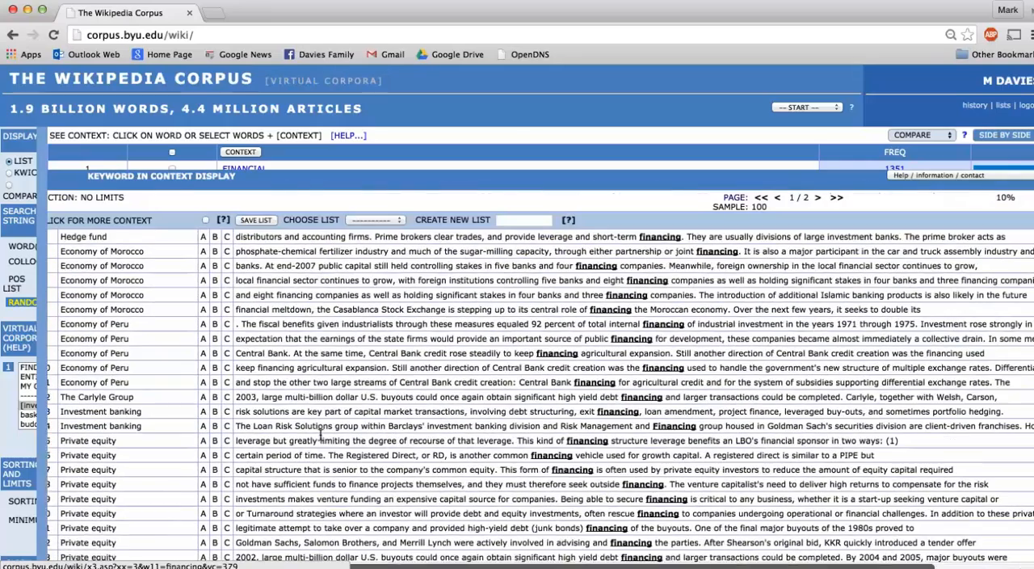
Step: Show a sample of 100 context lines for financing, view the source article Corporate finance, and return to the corpus
click(764, 206)
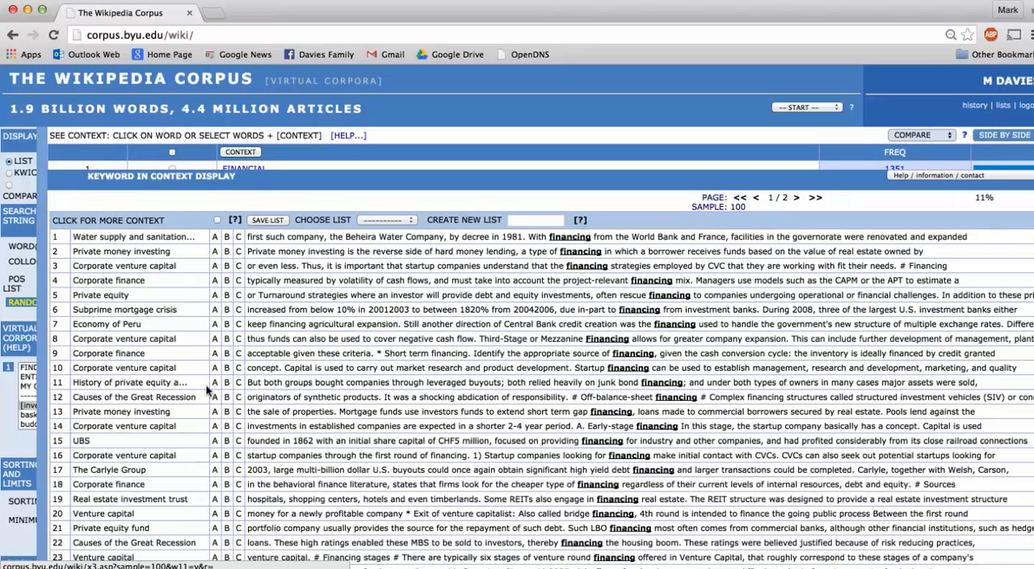
click(119, 347)
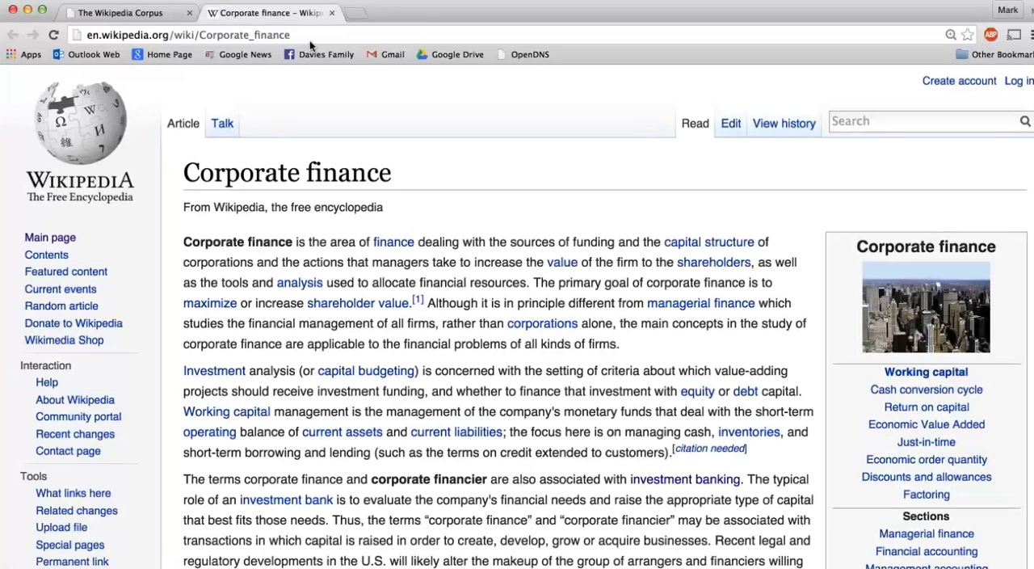
click(331, 13)
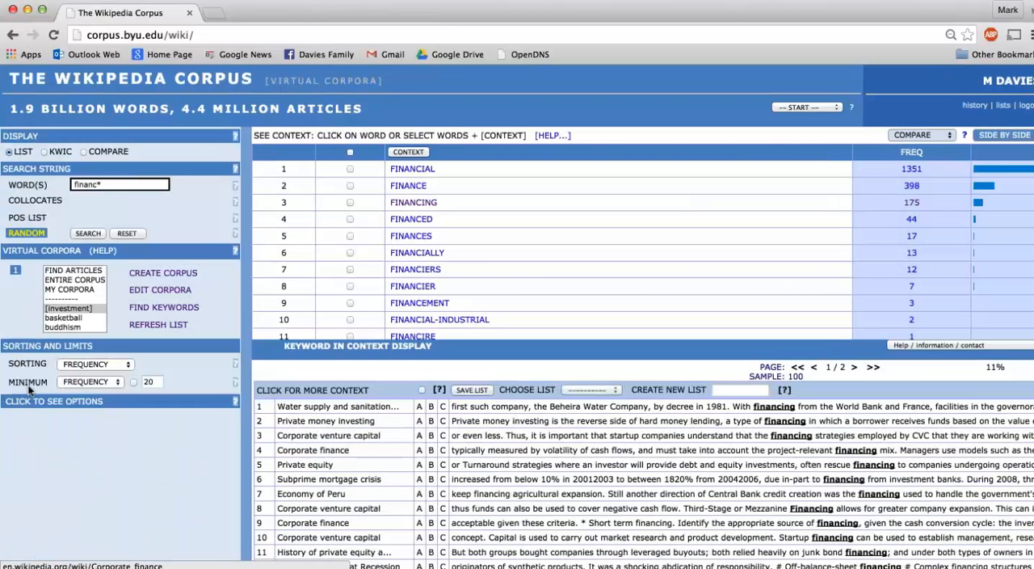
Step: Replace the search string with the previously used entry market [nn*]
click(111, 181)
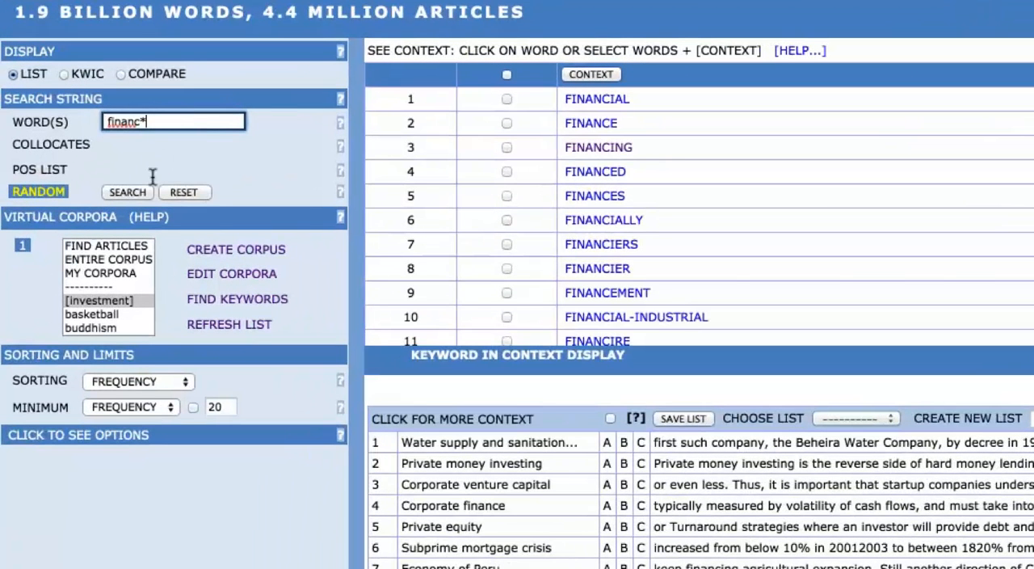
click(150, 119)
double_click(149, 120)
text(ma)
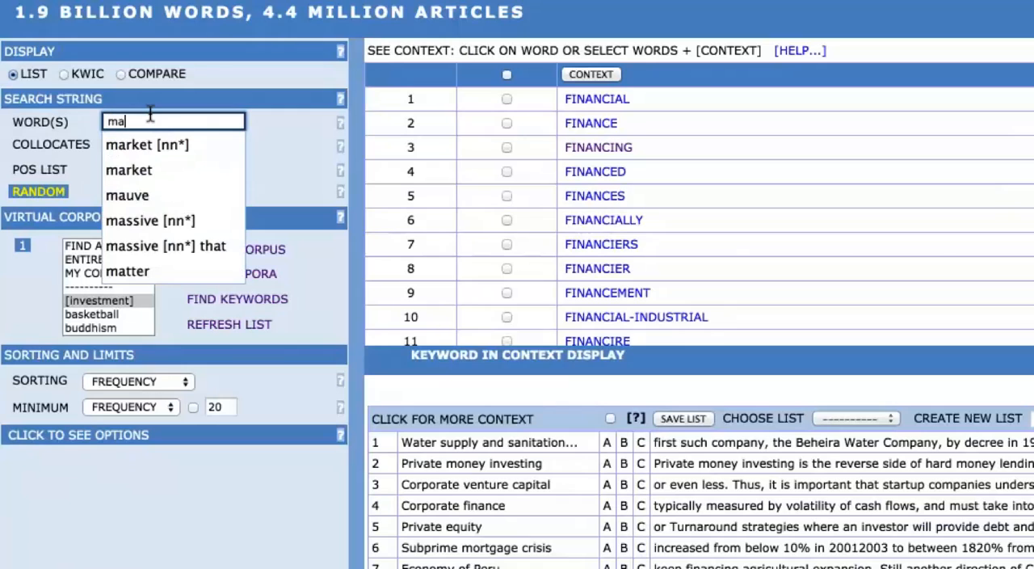
key(Down)
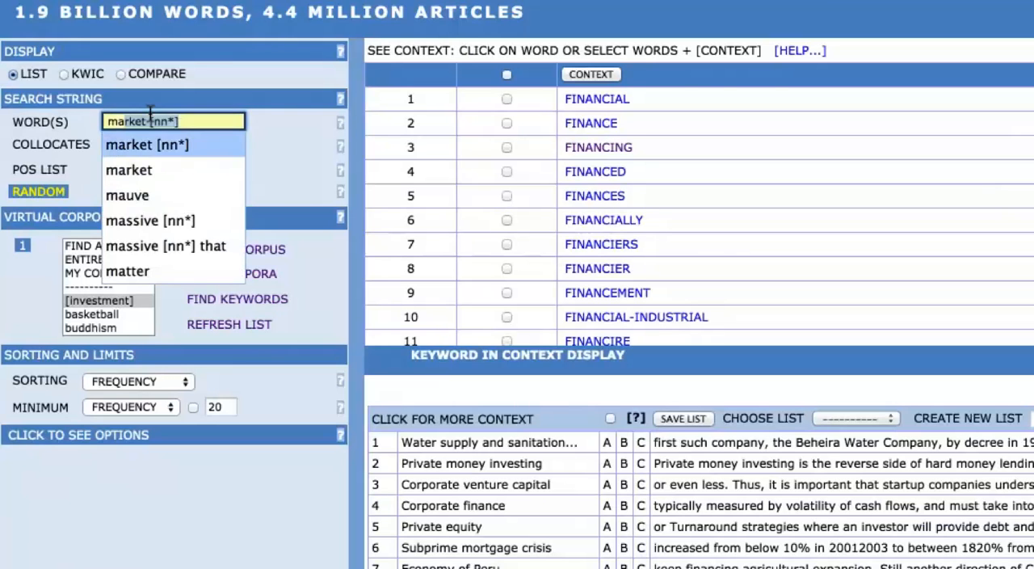
key(Return)
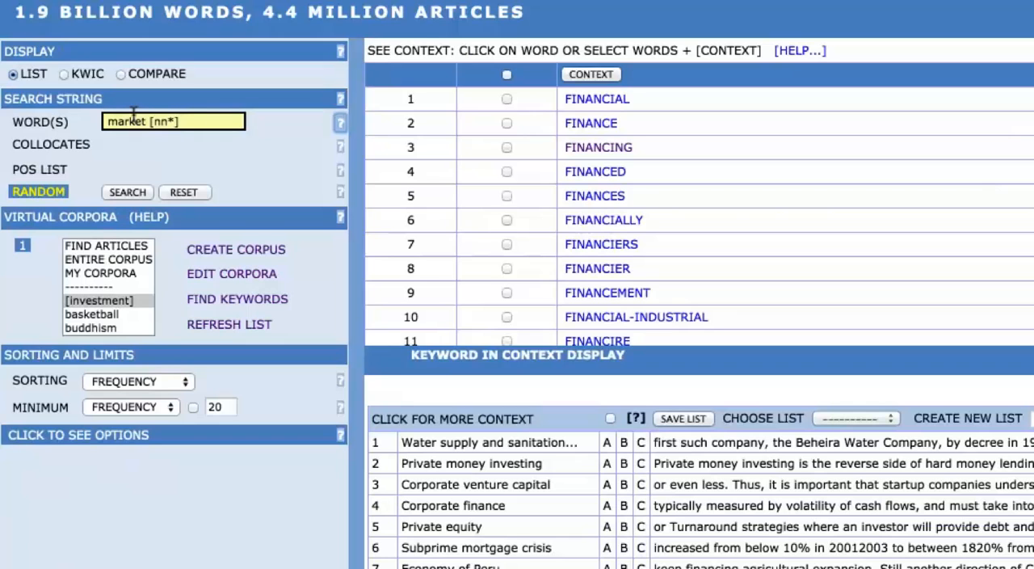
Step: Cut the search string back to the single word market
click(181, 114)
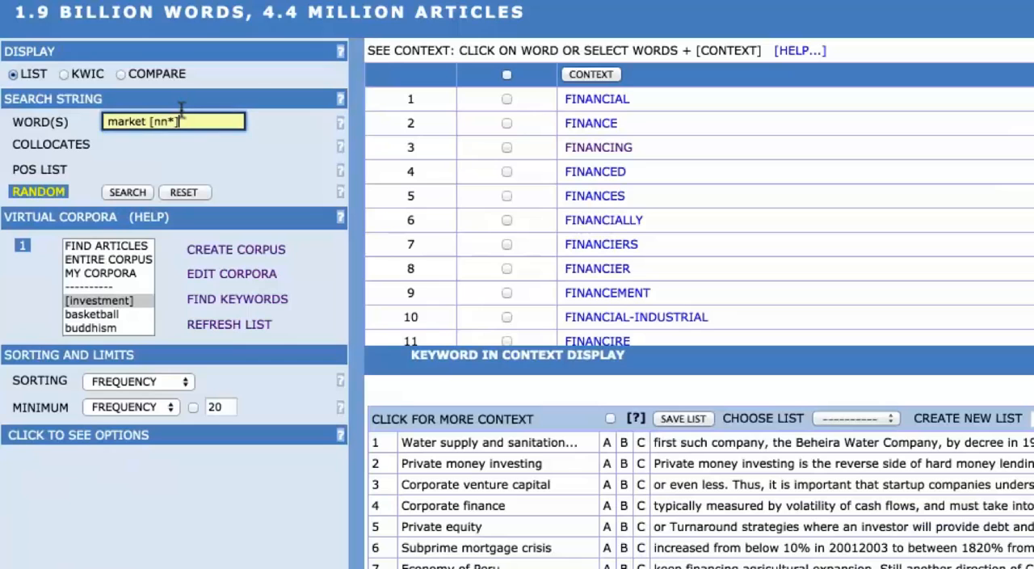
key(BackSpace)
key(BackSpace)
key(BackSpace)
key(BackSpace)
key(BackSpace)
key(BackSpace)
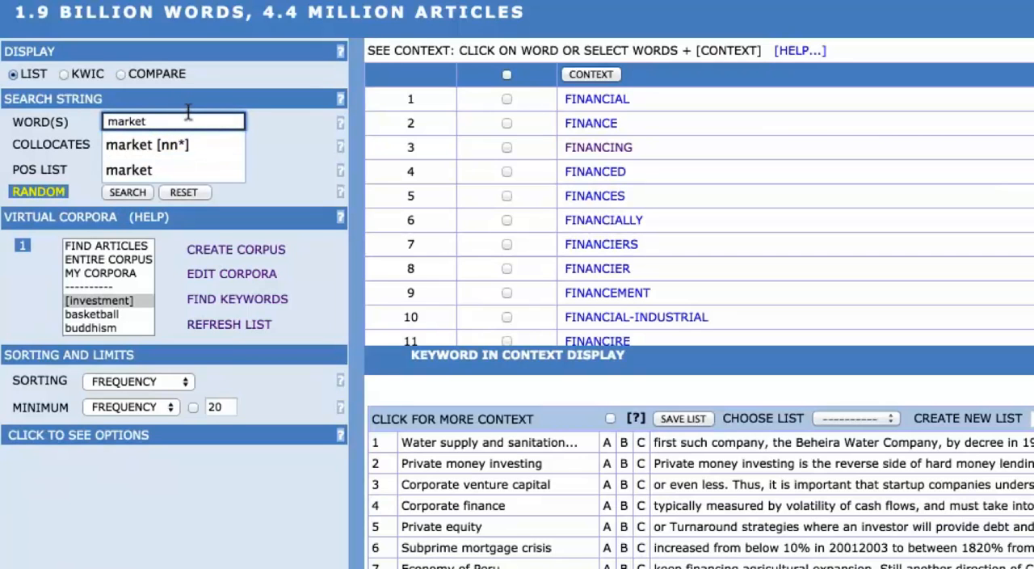
click(140, 170)
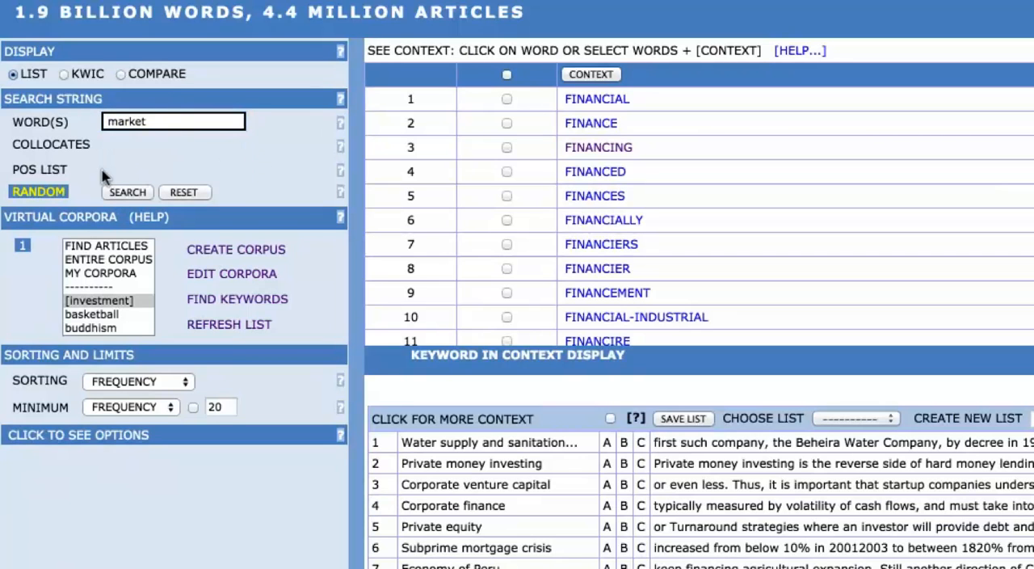
Step: Add the part of speech noun.ALL after market in the search string
click(37, 170)
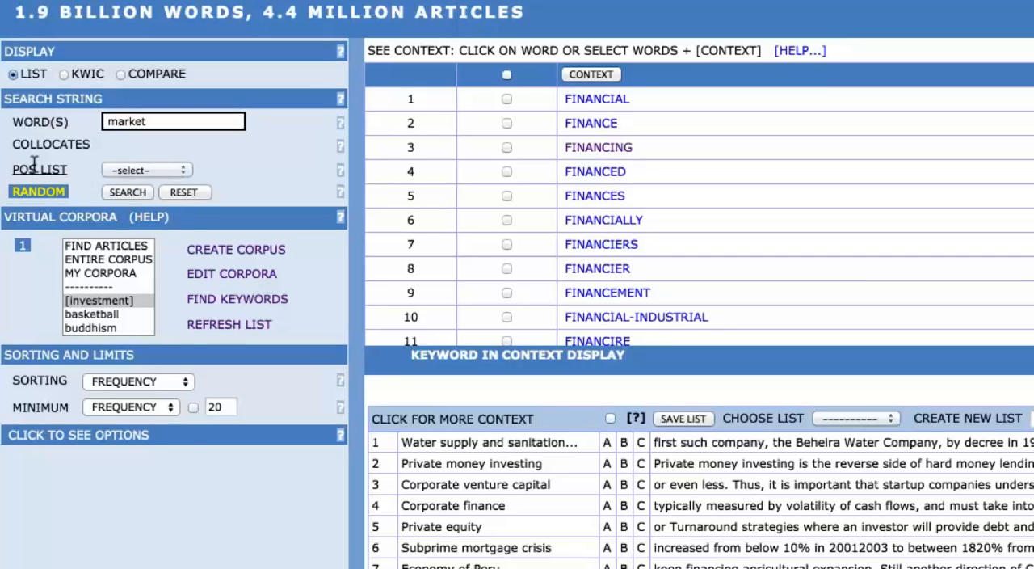
click(125, 170)
click(141, 181)
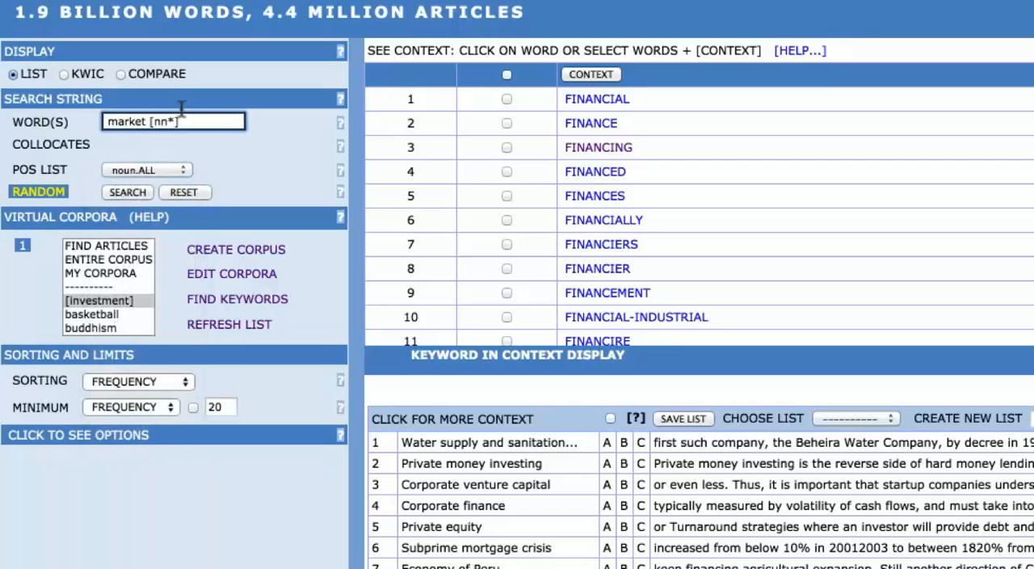
Step: Search the [investment] corpus for market [nn*] and open the context lines for MARKET CONDITIONS
click(85, 299)
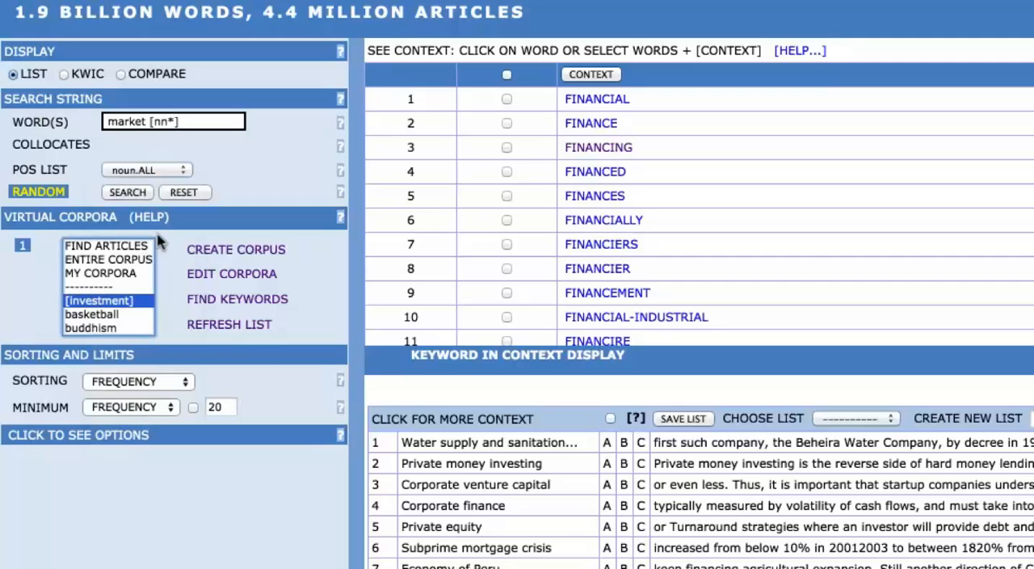
click(123, 191)
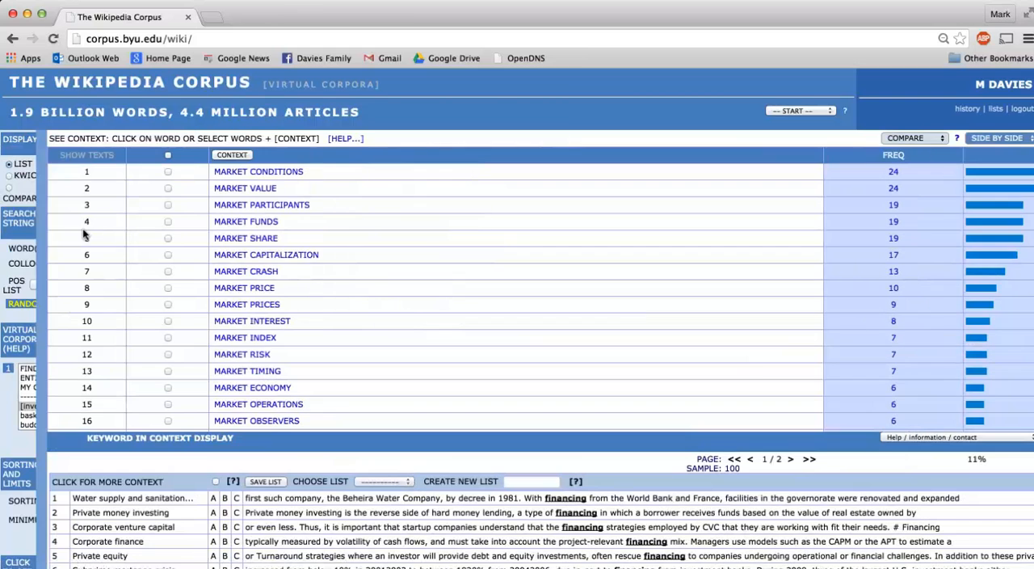
click(255, 172)
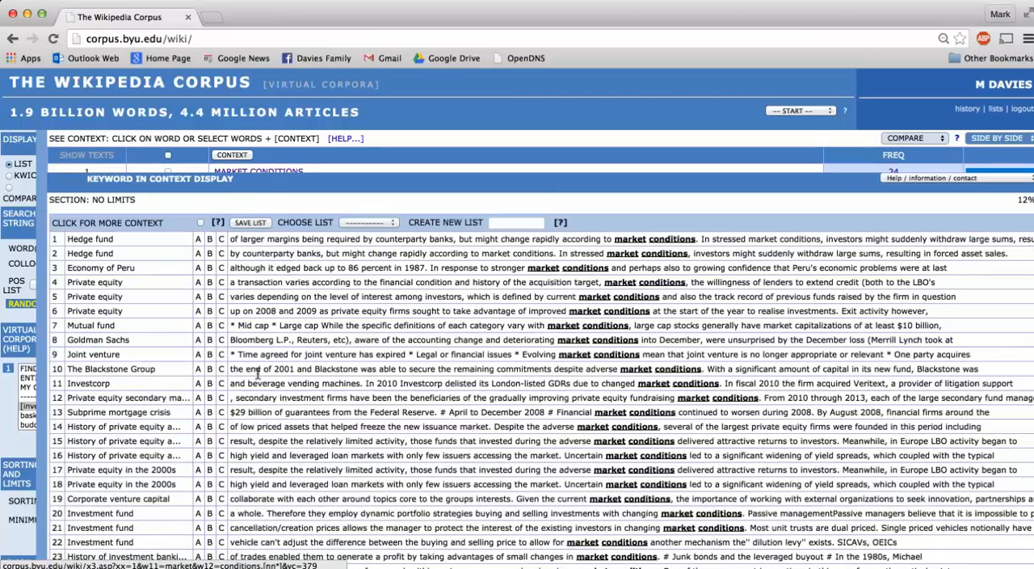
Step: Reset the search form, choose the [investment] corpus and enter market as the search word
mouse_move(32, 317)
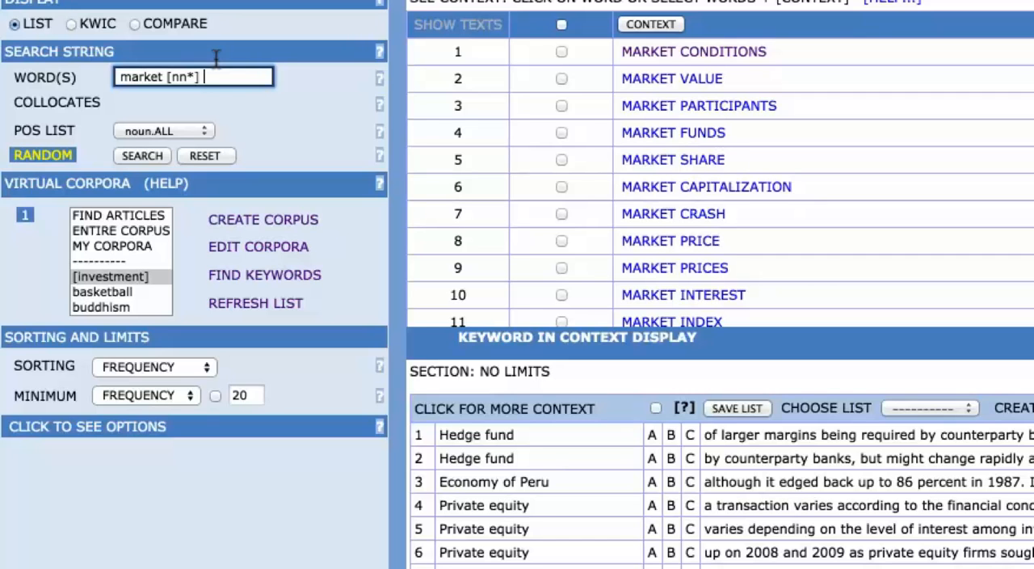
click(192, 149)
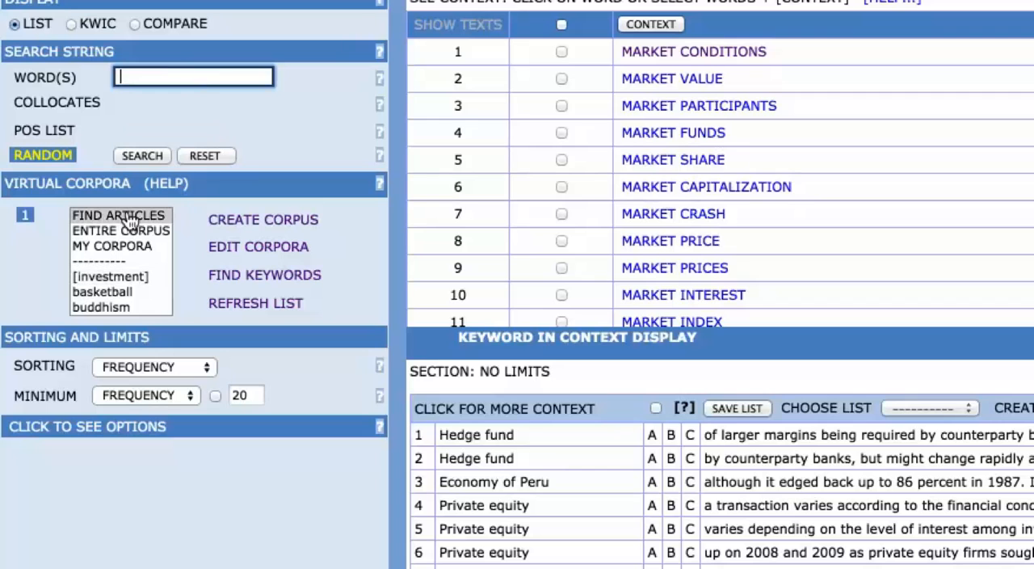
click(93, 275)
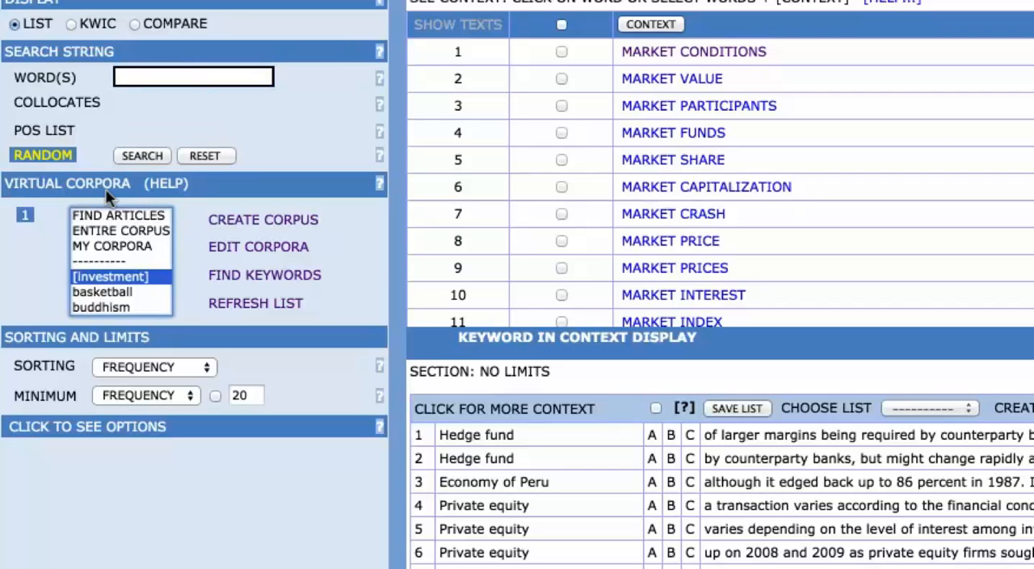
click(142, 64)
text(mar)
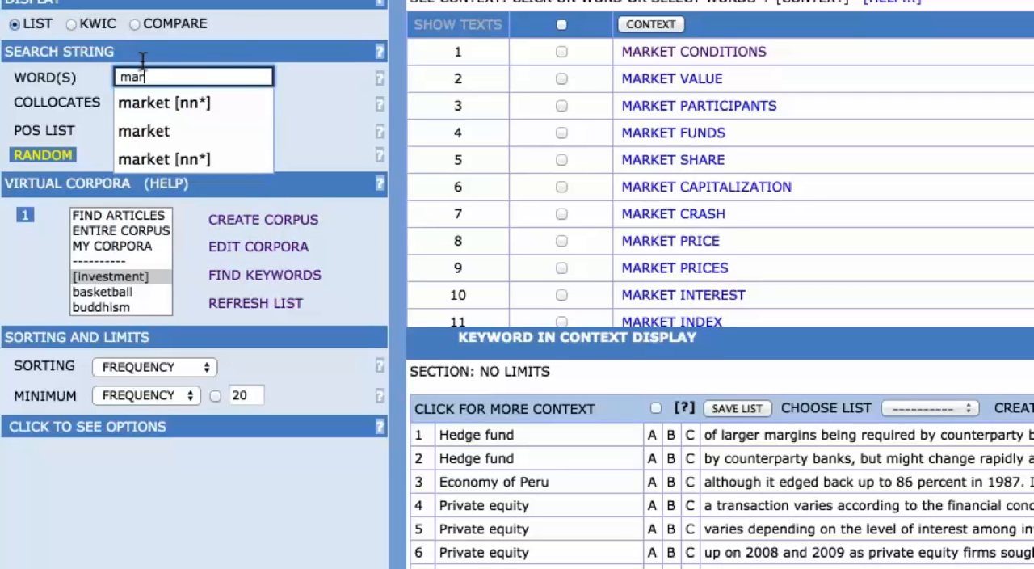
text(ket)
click(334, 73)
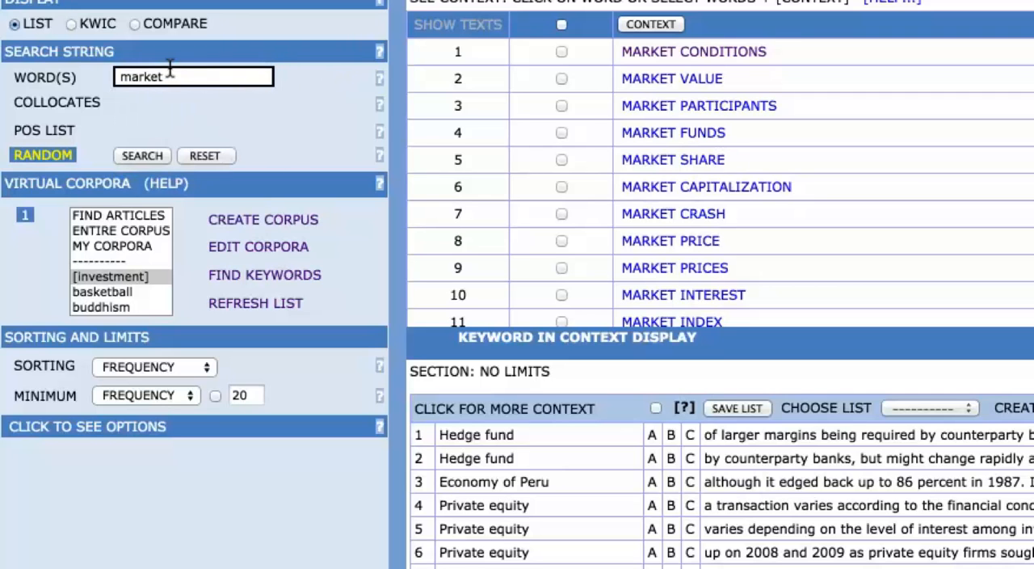
Step: Add a collocates condition to the search and set it to all nouns (noun.ALL)
click(54, 97)
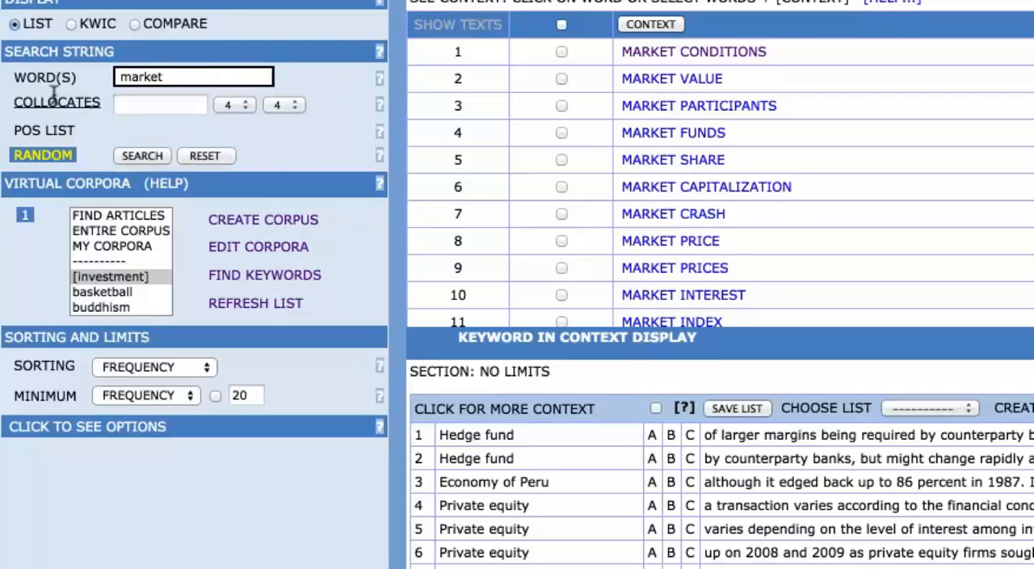
click(132, 97)
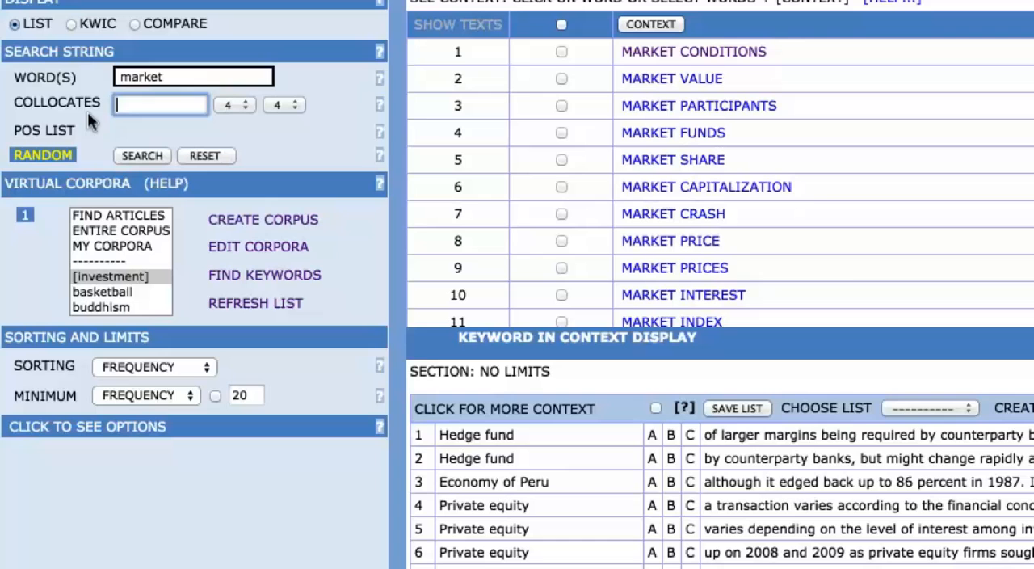
click(38, 119)
click(141, 123)
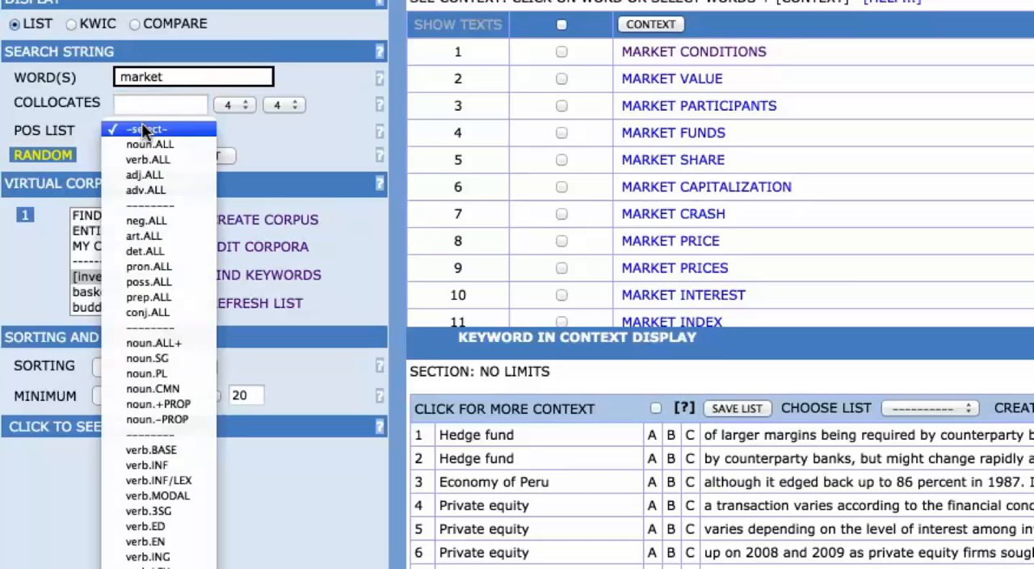
click(145, 141)
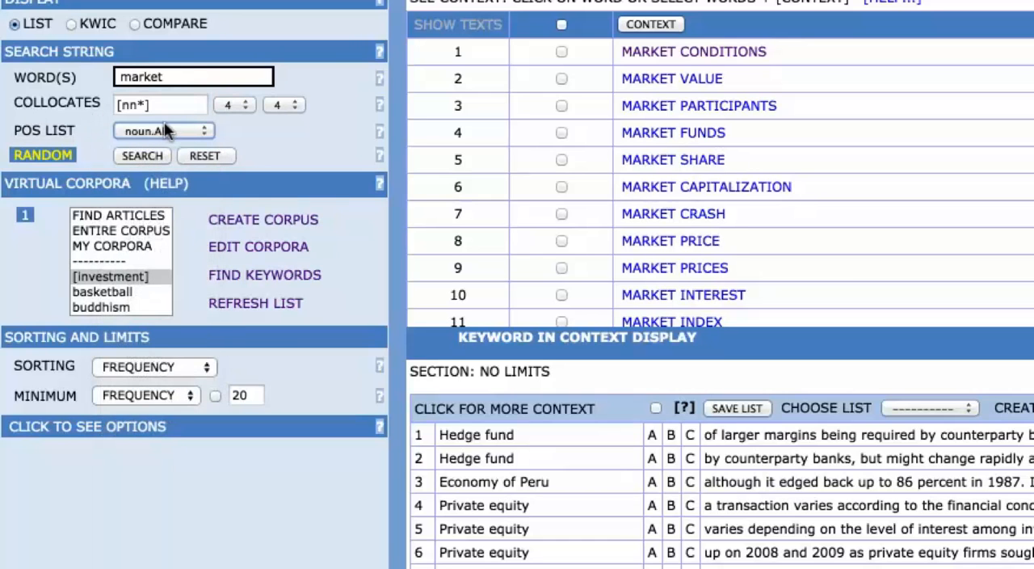
Step: Run the search for noun collocates of market in the [investment] corpus
click(189, 74)
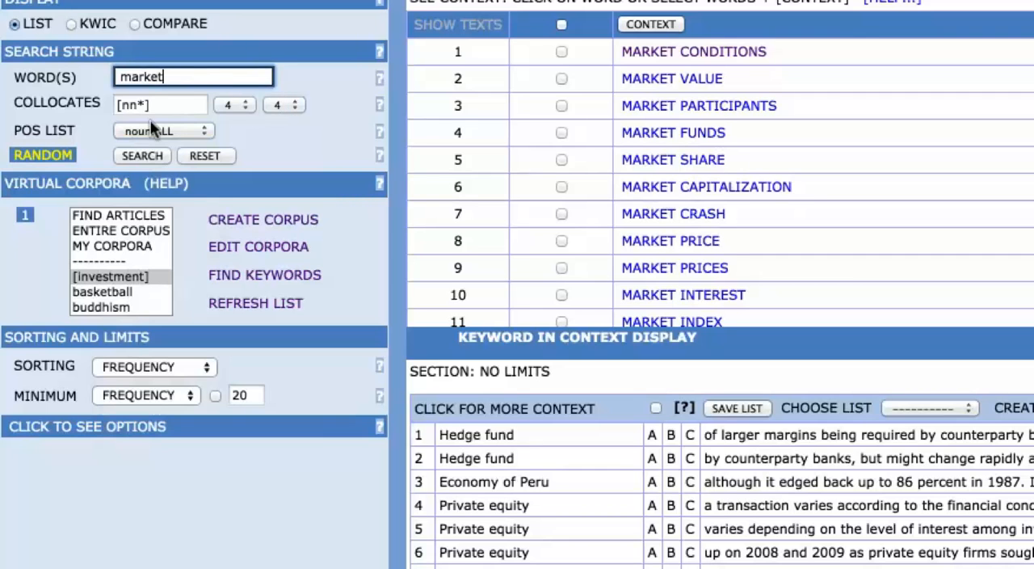
click(108, 275)
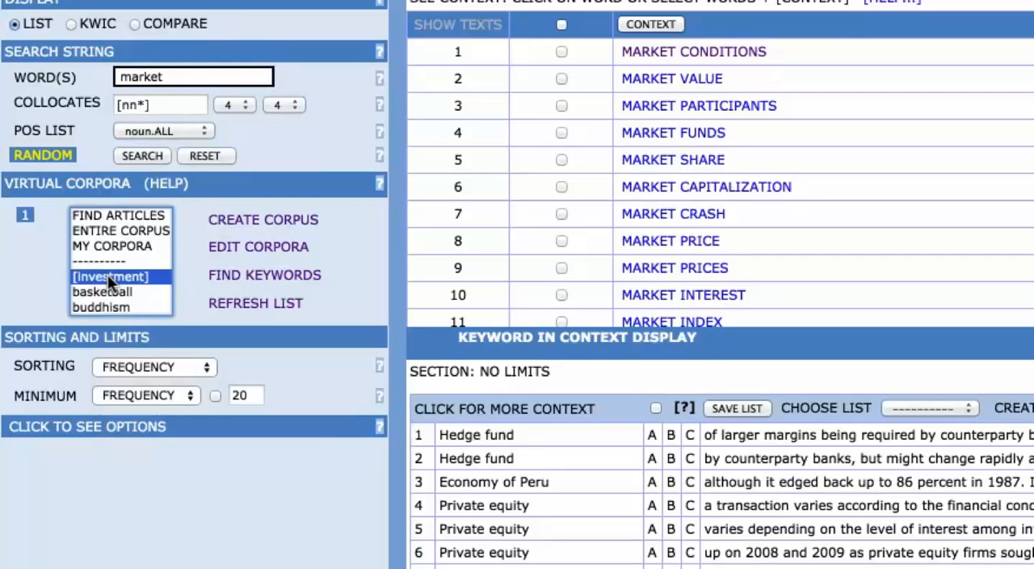
click(133, 156)
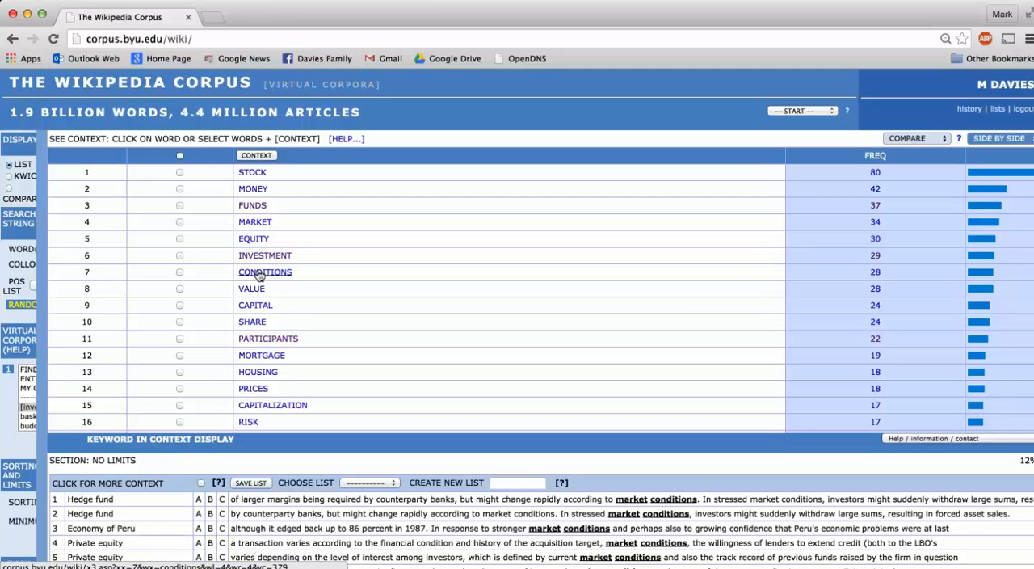
Step: Open the context lines for the noun collocate FUNDS of market
click(244, 204)
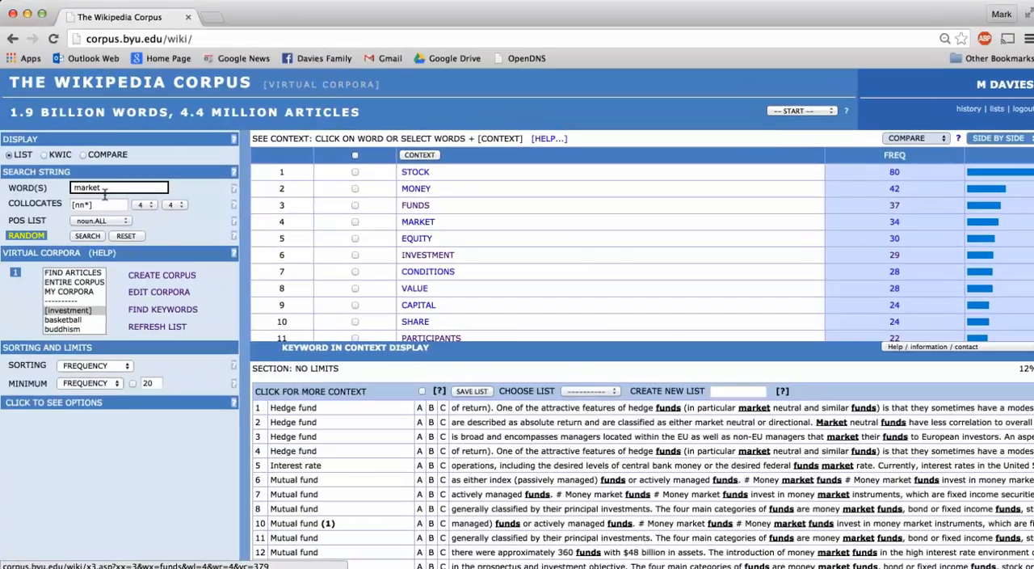
click(101, 202)
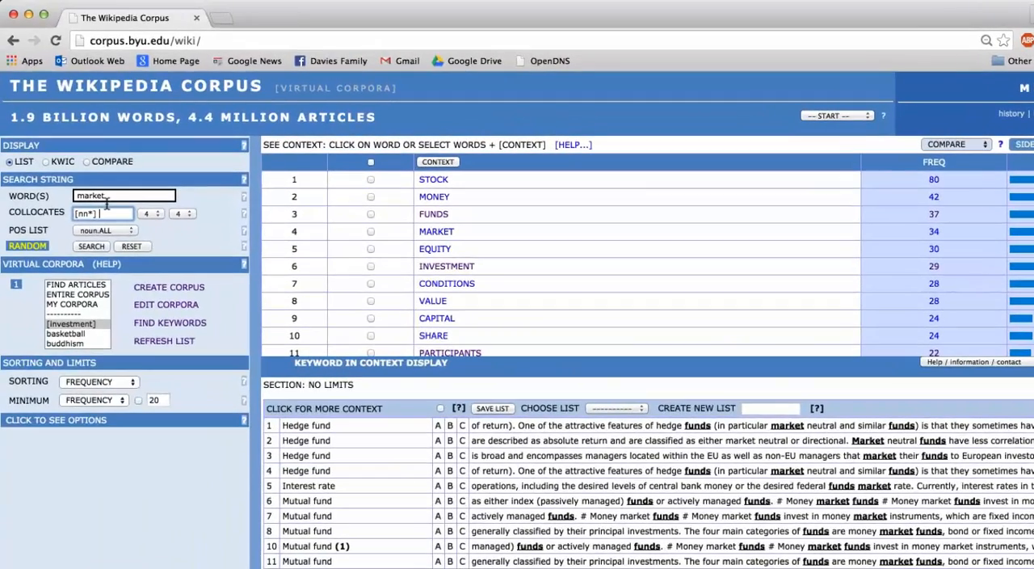
click(106, 192)
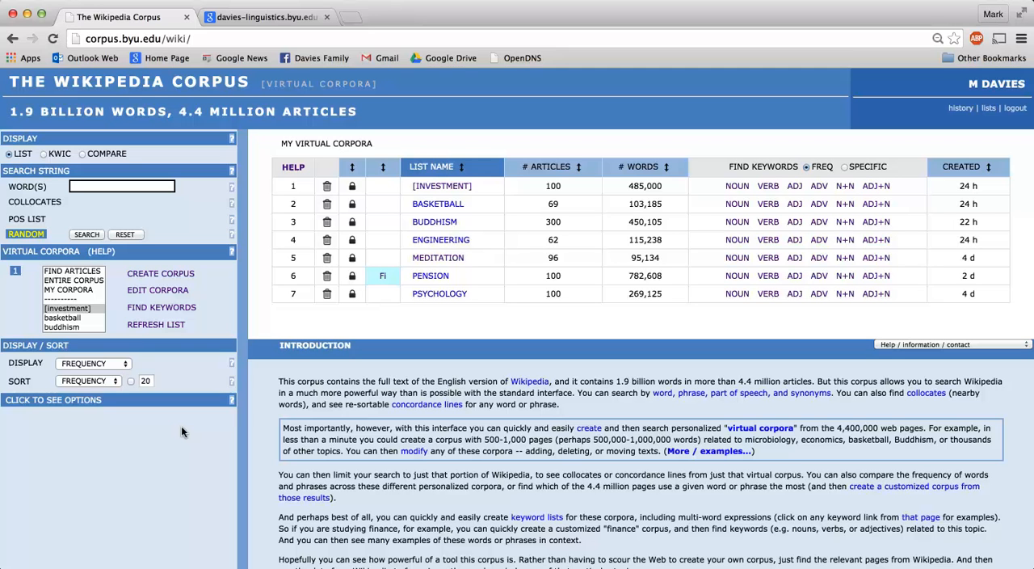
Step: Enter market as the search word and choose the KWIC display
click(101, 185)
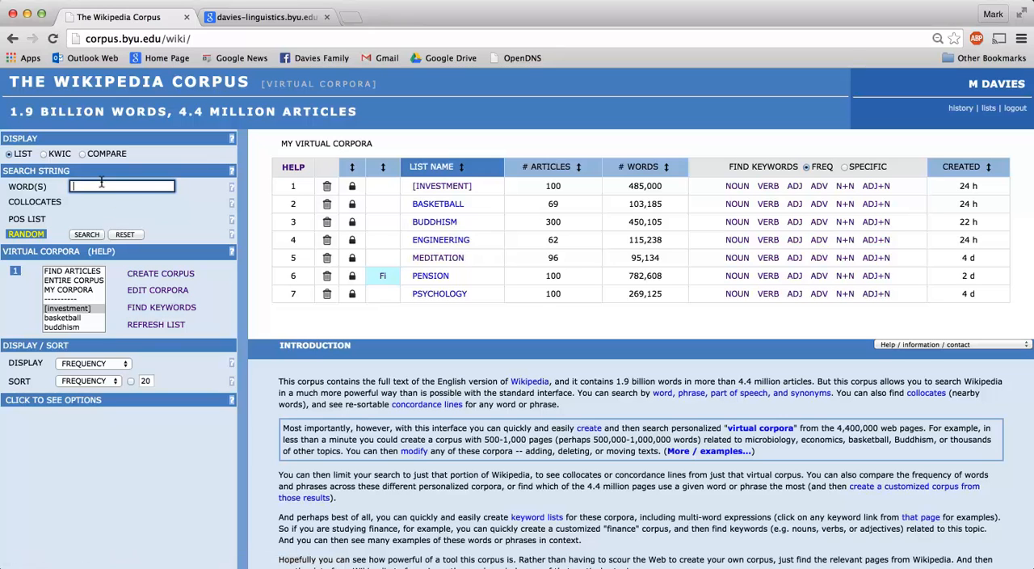
text(market)
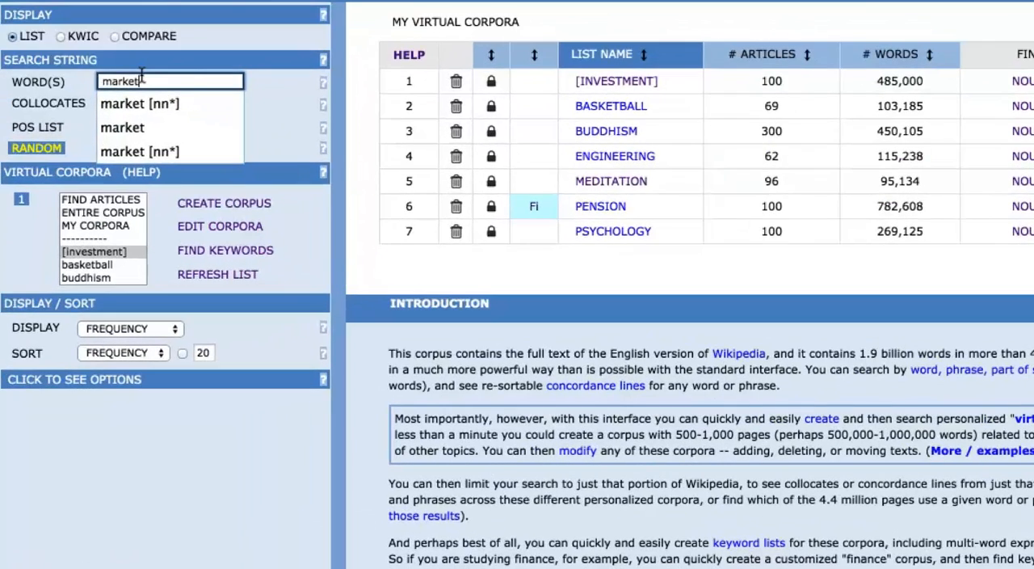
click(266, 77)
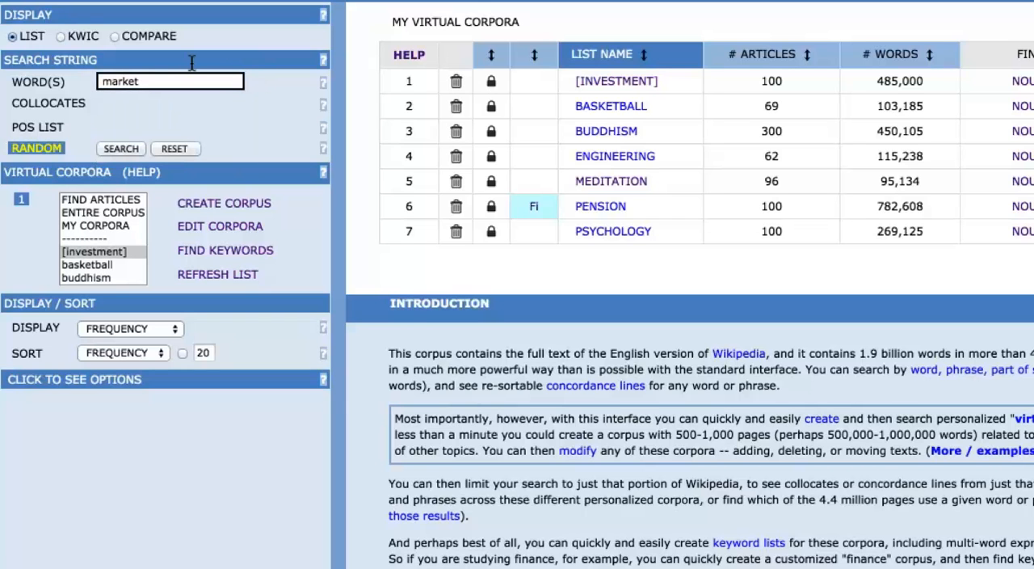
click(58, 37)
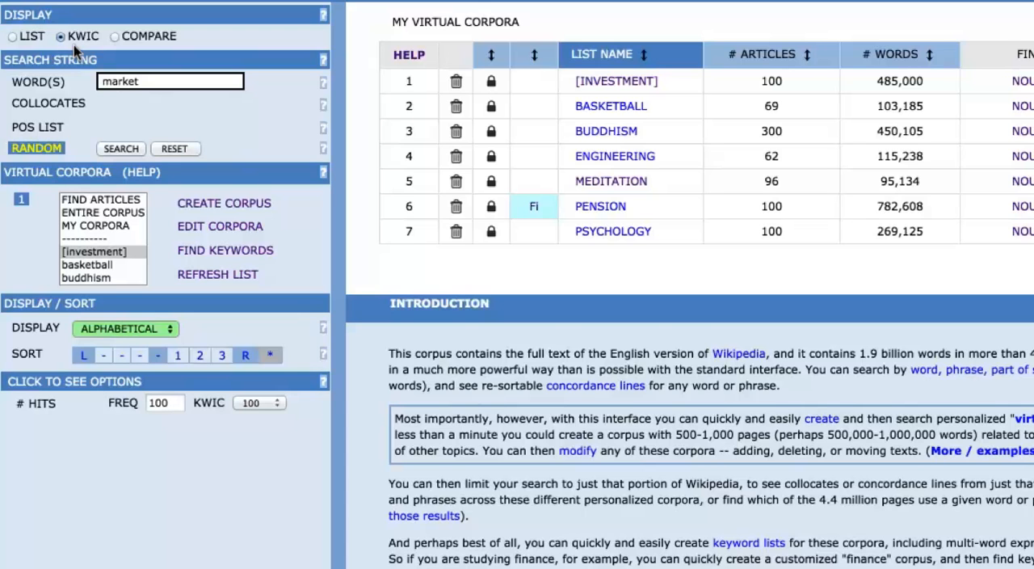
Step: Choose the [investment] corpus and run the search with lines sorted by the three words to the left of market
click(94, 255)
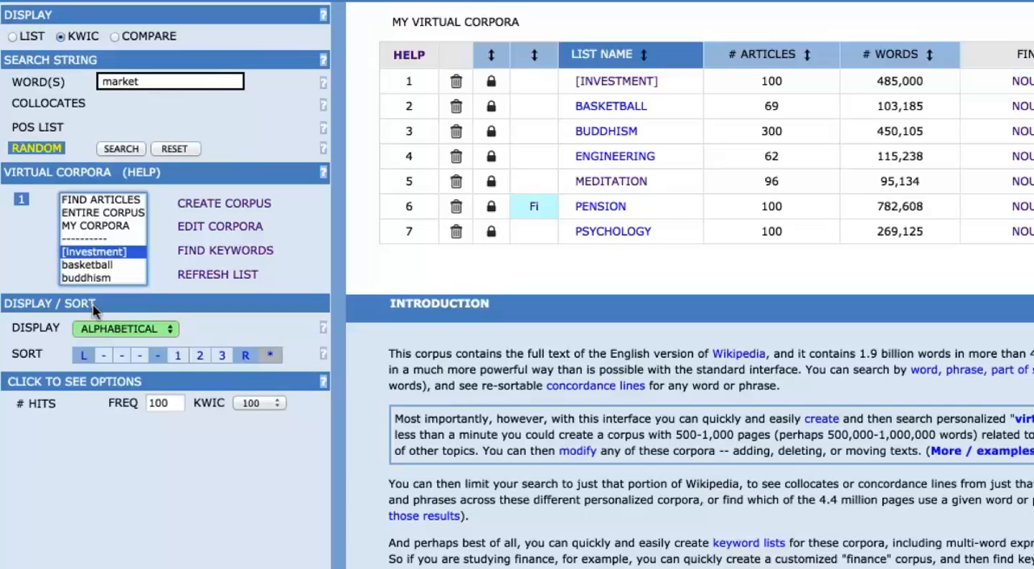
click(79, 355)
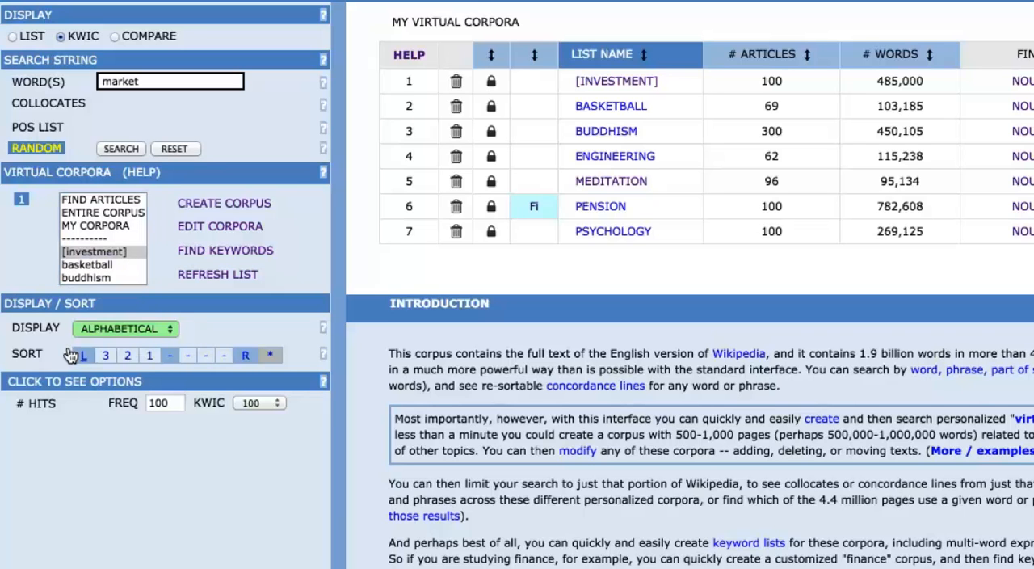
click(119, 139)
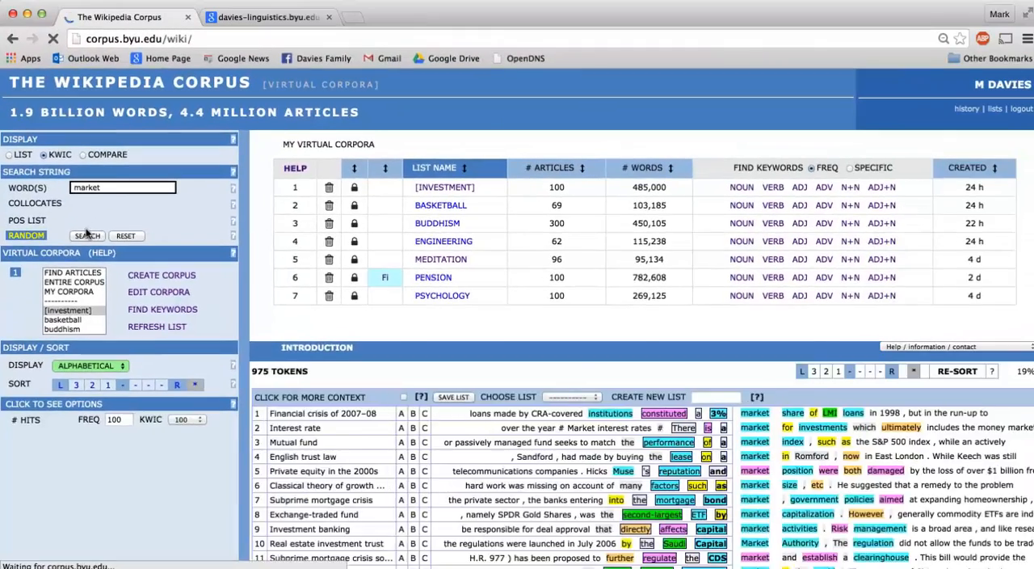
Step: Examine the keyword-in-context lines for market, looking at the words that precede it
scroll(458, 474, down, 3)
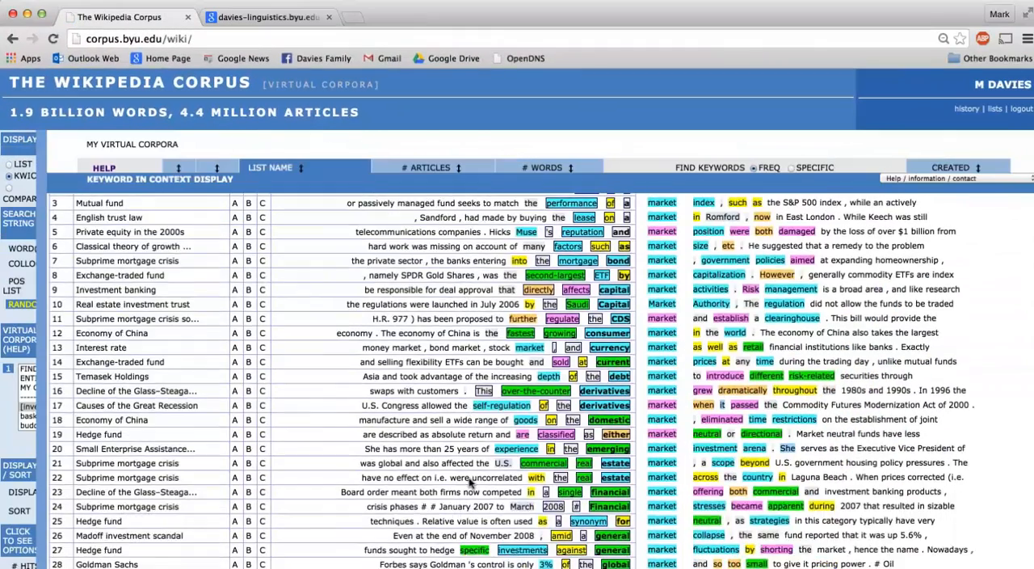
scroll(471, 482, down, 5)
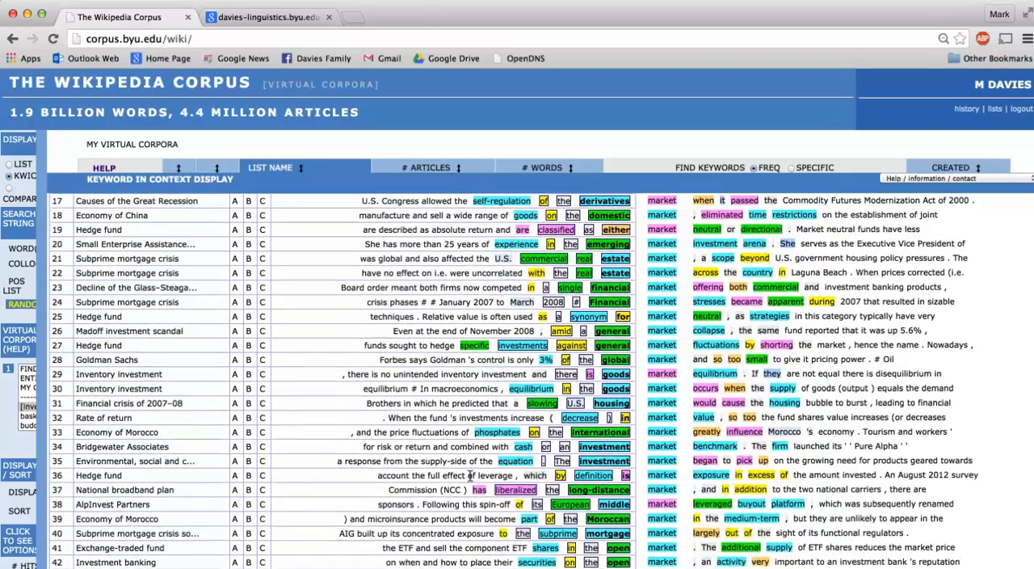
scroll(468, 475, down, 6)
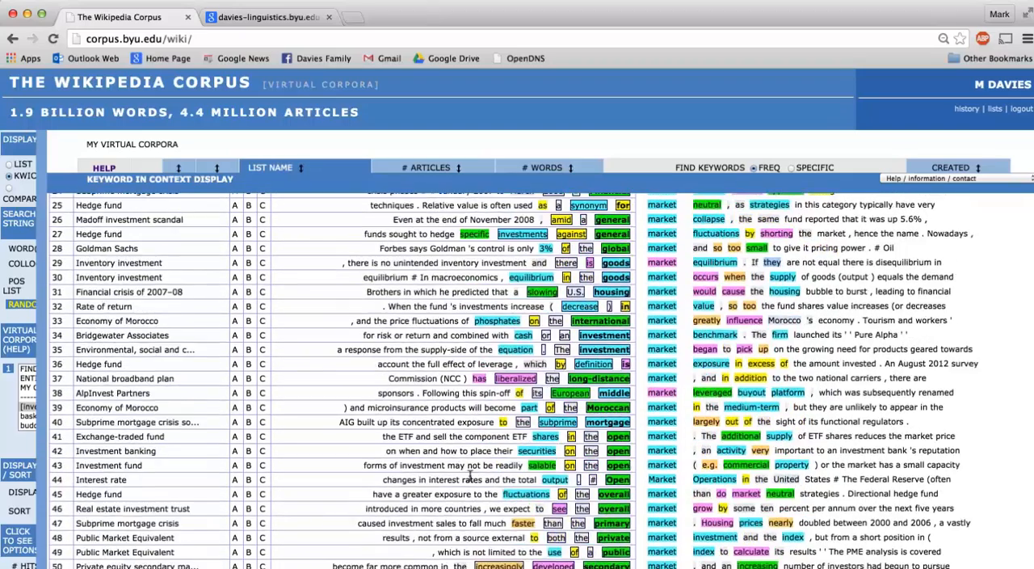
scroll(468, 475, down, 6)
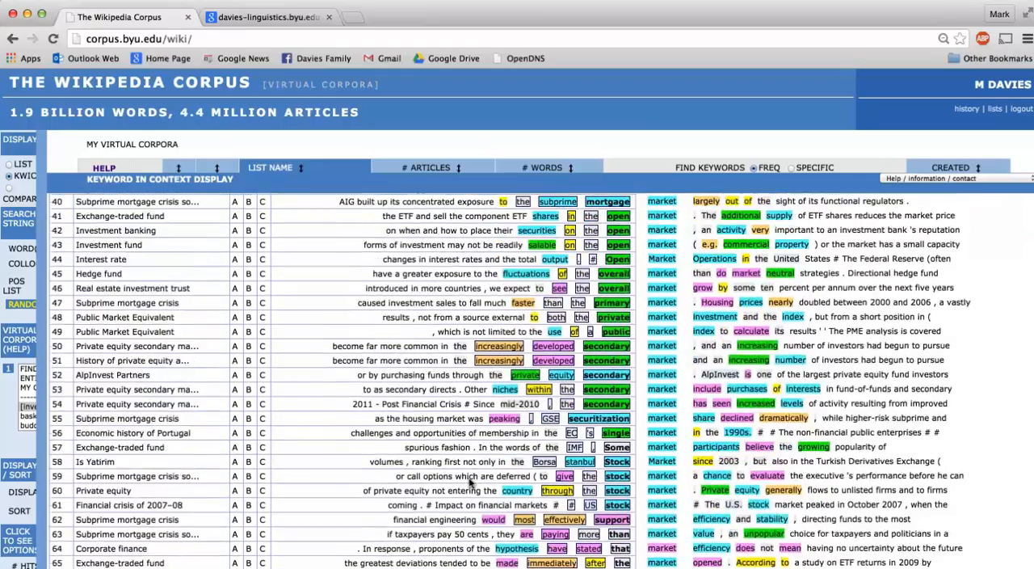
scroll(468, 475, down, 6)
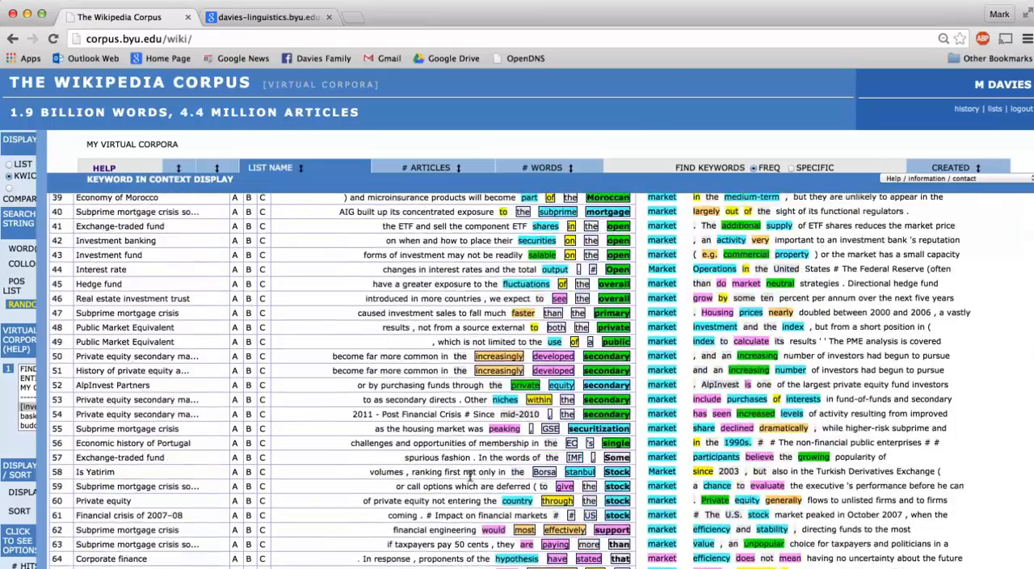
scroll(470, 477, up, 3)
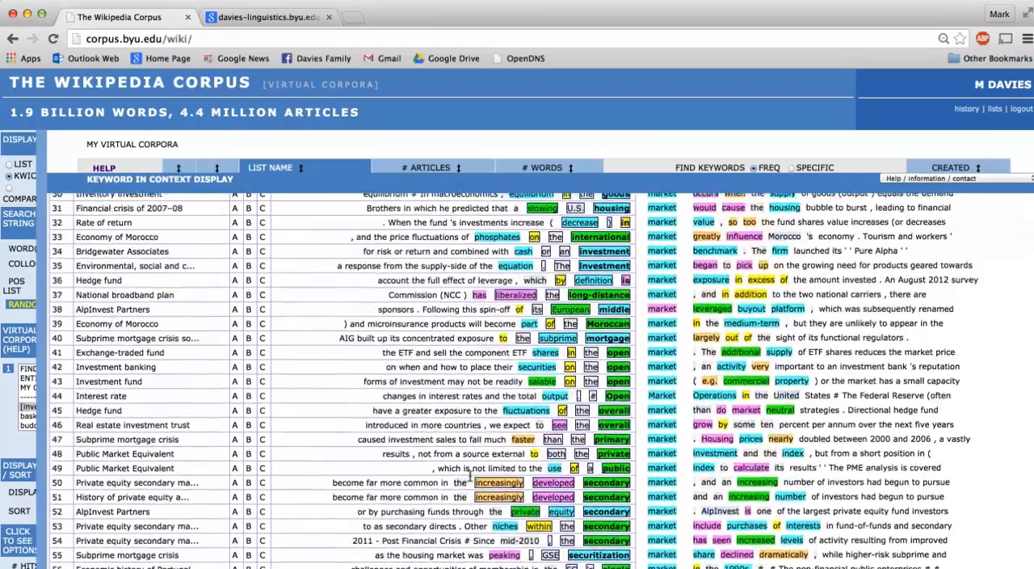
scroll(470, 477, up, 4)
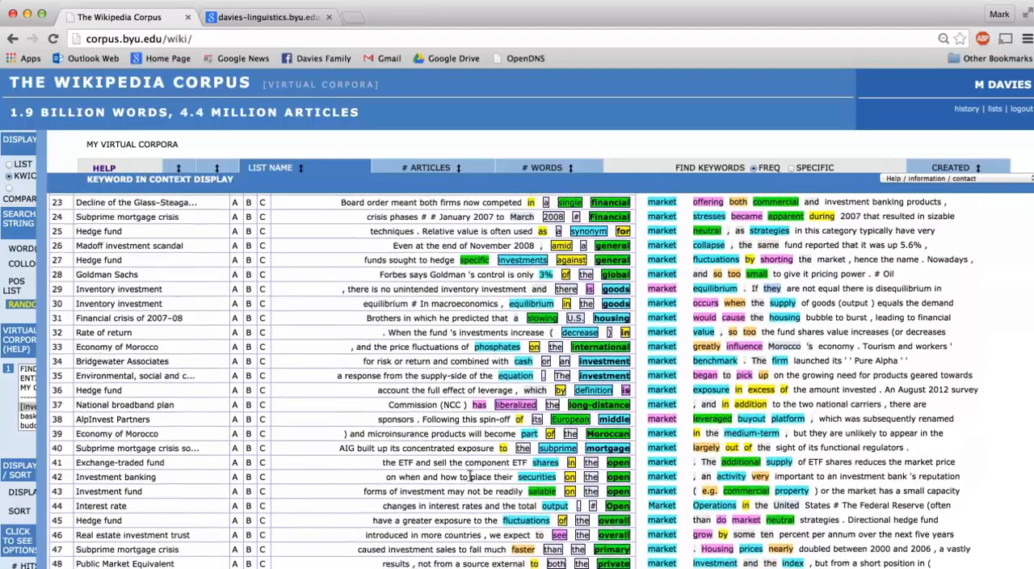
scroll(469, 477, up, 6)
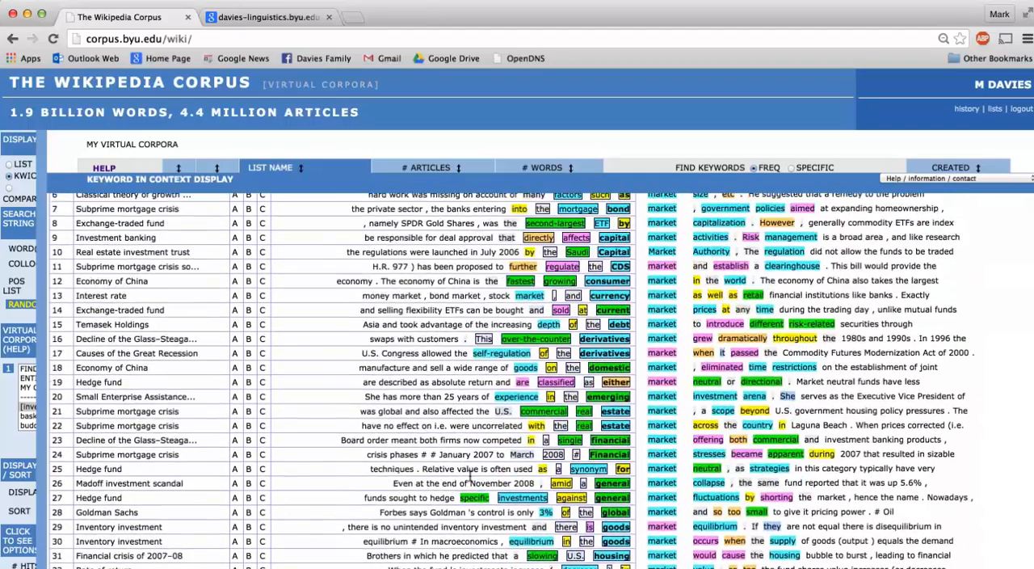
scroll(470, 483, up, 2)
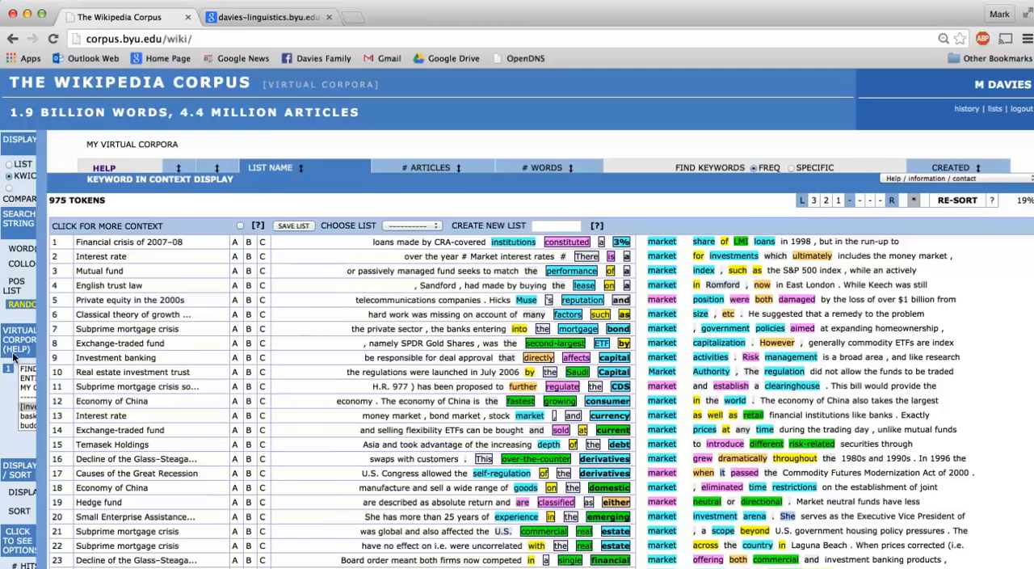
Step: Rerun the KWIC search sorted by the three words to the right of market and look through the lines
mouse_move(16, 354)
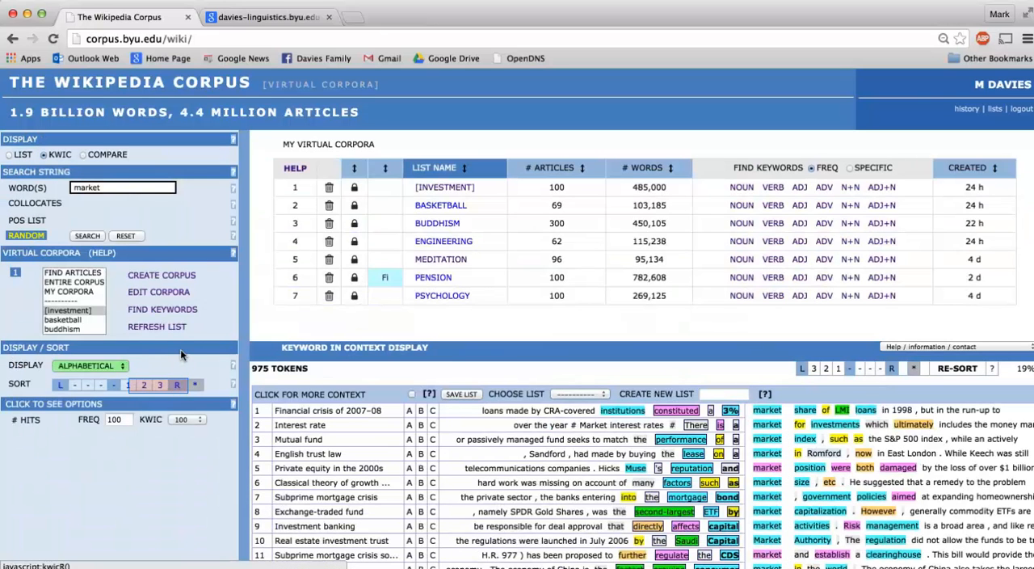
click(172, 384)
click(86, 235)
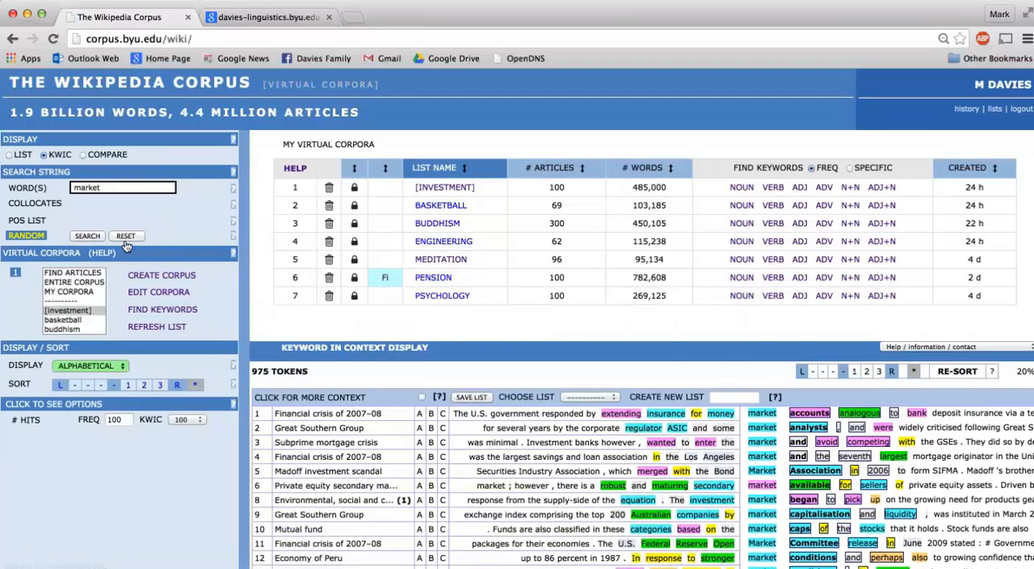
scroll(477, 466, down, 5)
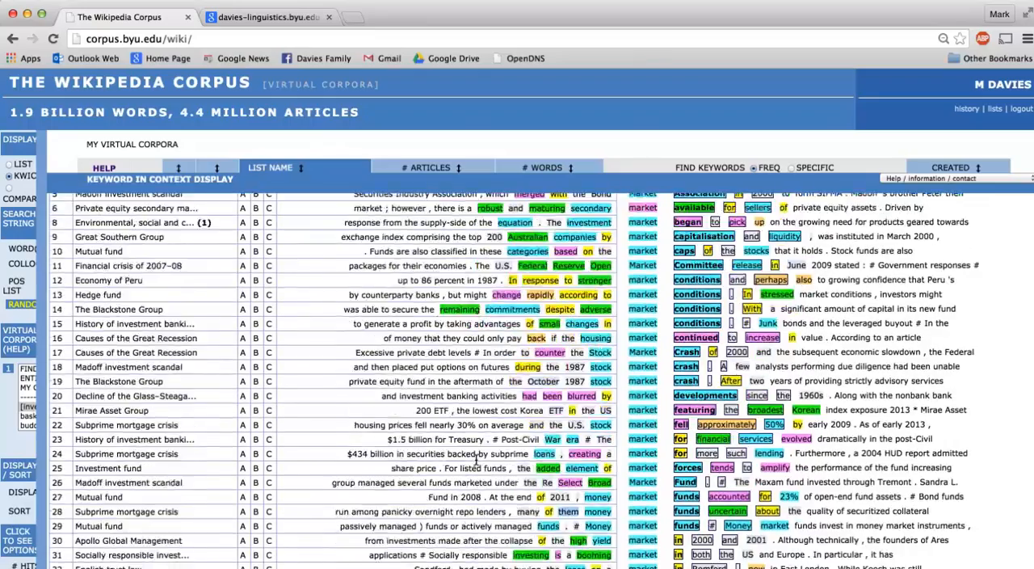
scroll(476, 466, down, 10)
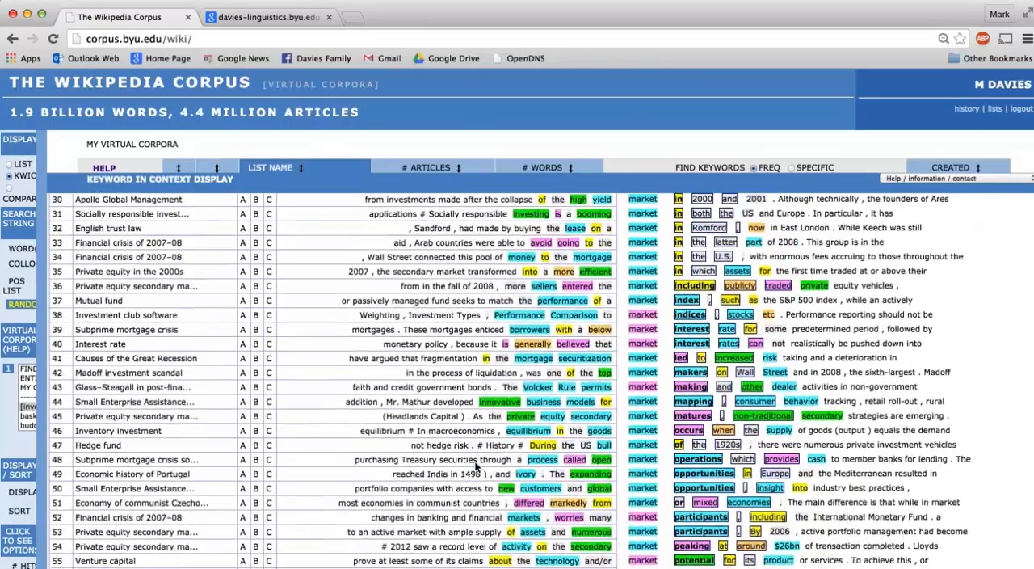
scroll(476, 458, down, 9)
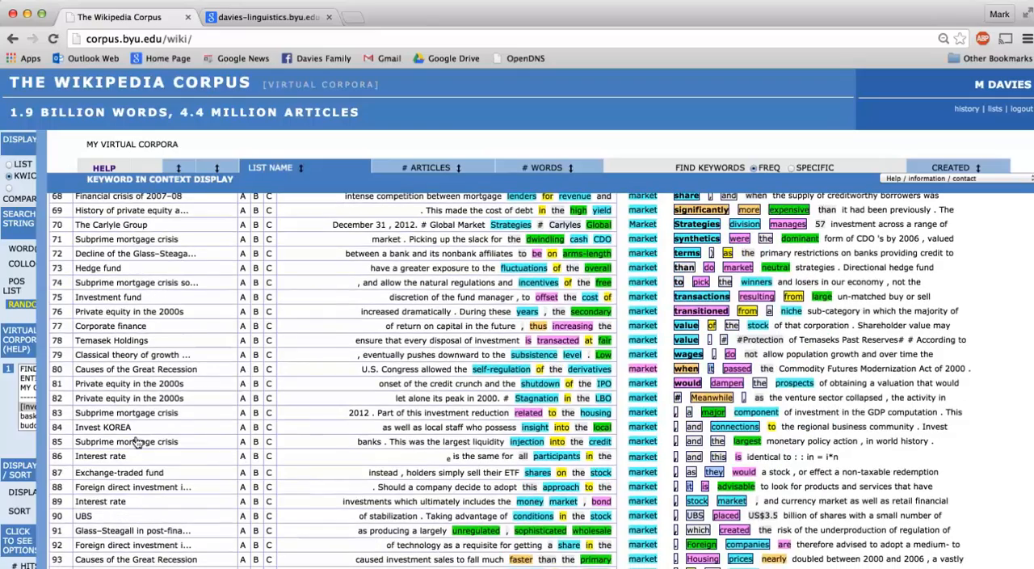
mouse_move(38, 401)
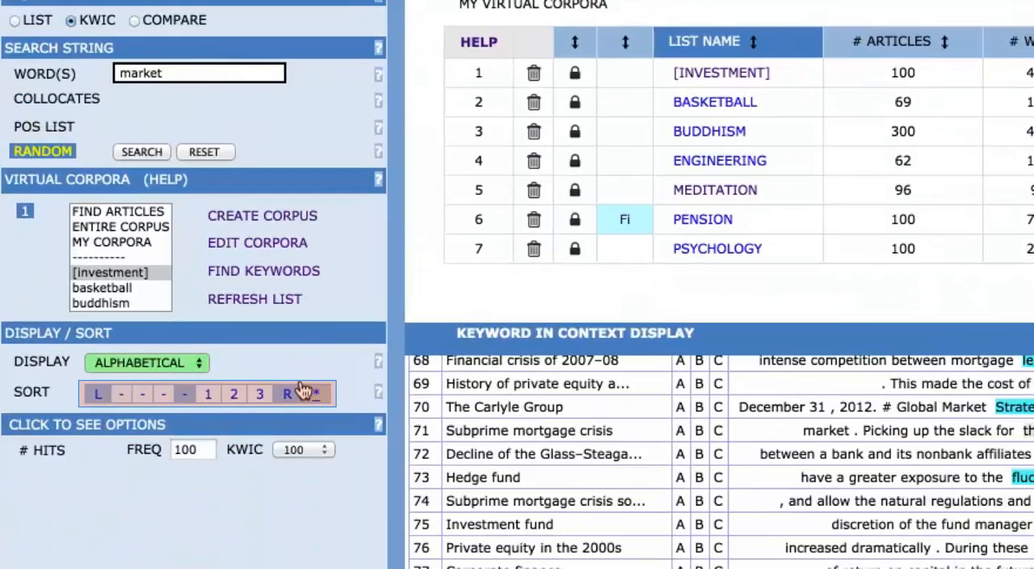